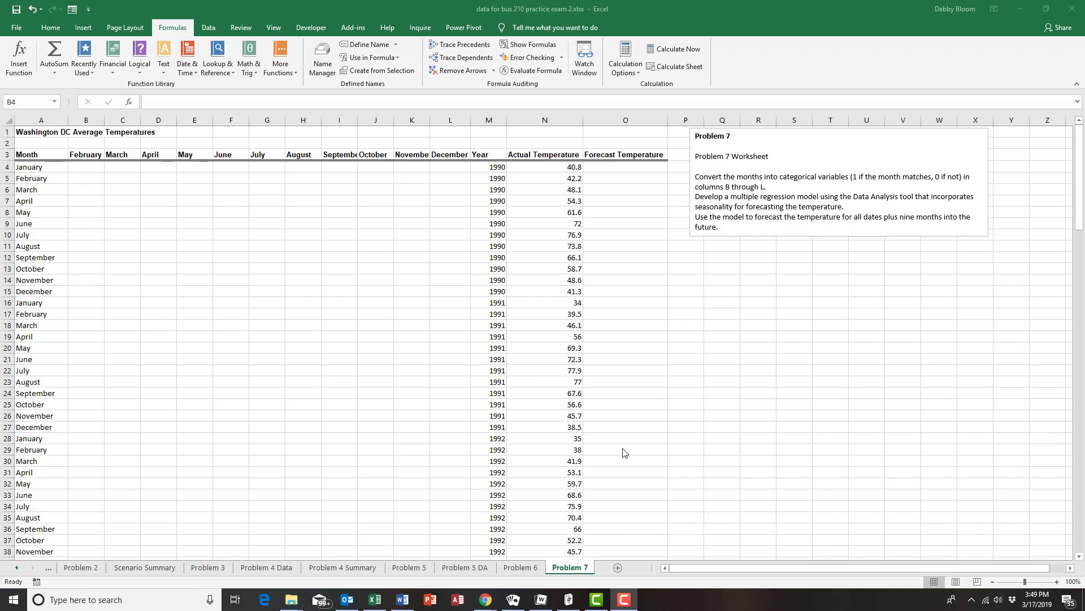
Start an IF function in B4 with the logical test $A4=B$3, comparing the row's month with the column heading
click(90, 169)
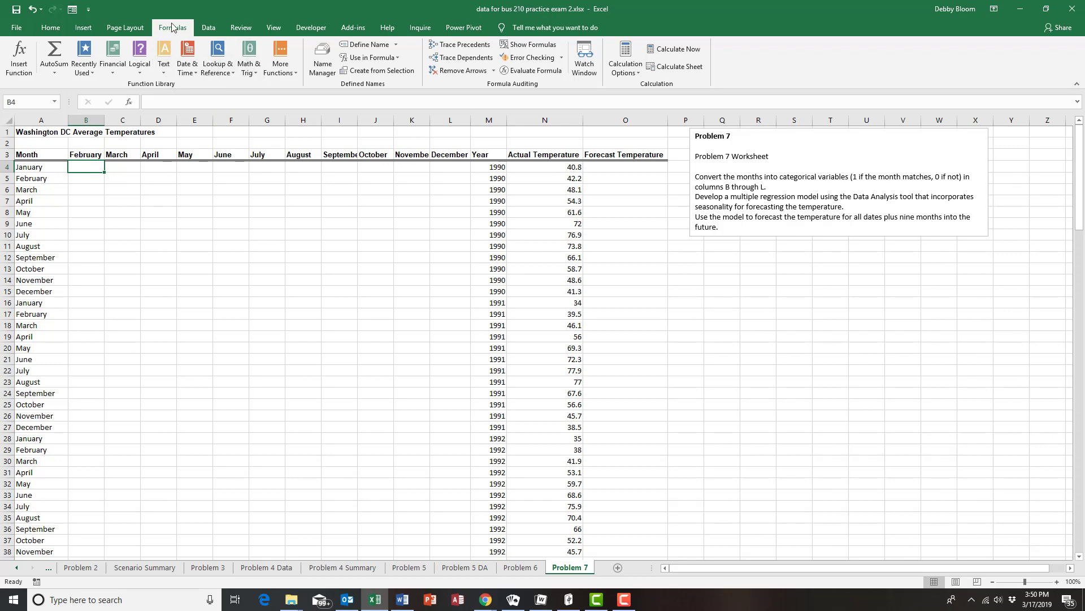
click(146, 70)
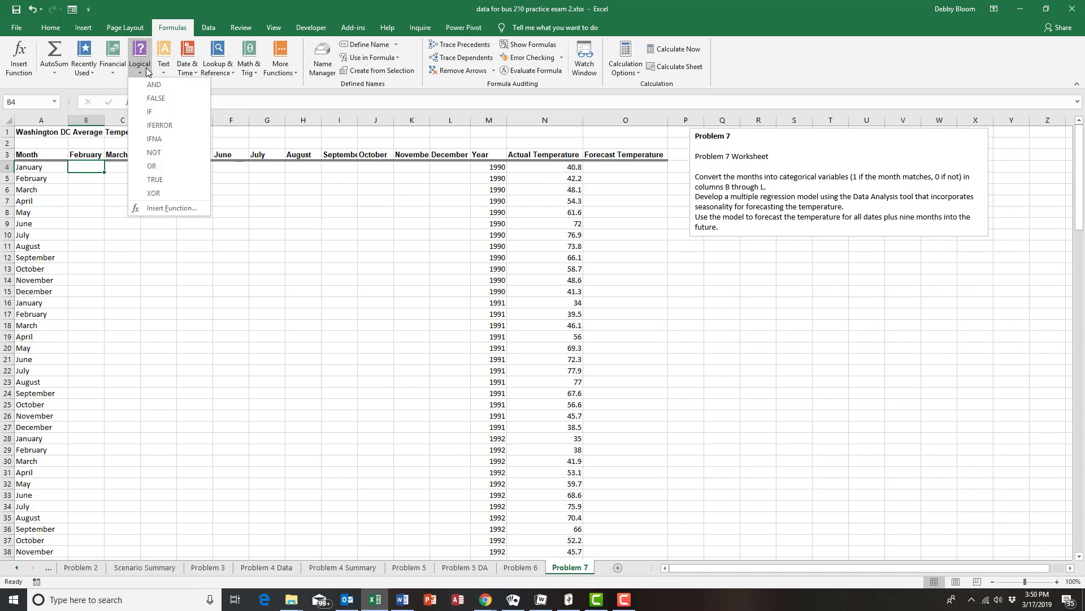
click(153, 111)
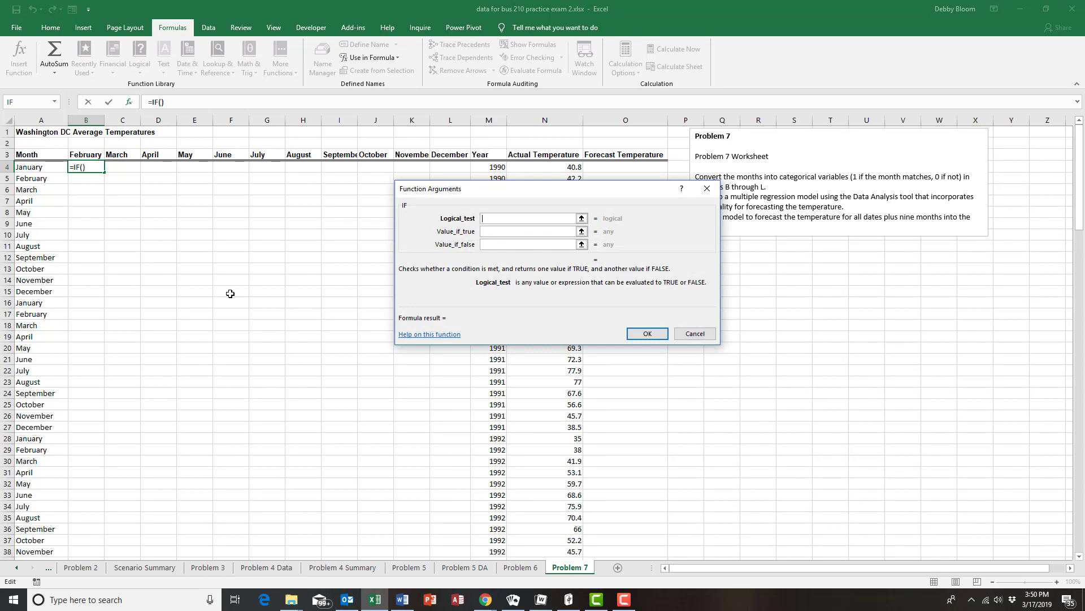
click(36, 167)
key(F4)
key(F4)
key(F4)
text(=)
click(86, 156)
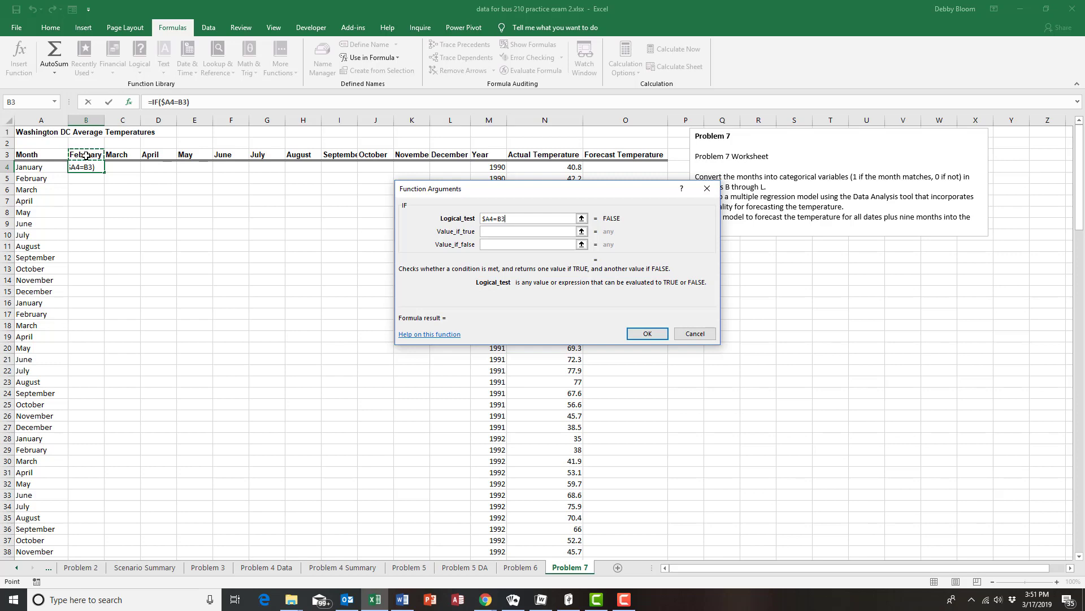
key(F4)
key(F4)
Set the IF function to return 1 if true and 0 if false, and enter it in B4
click(507, 232)
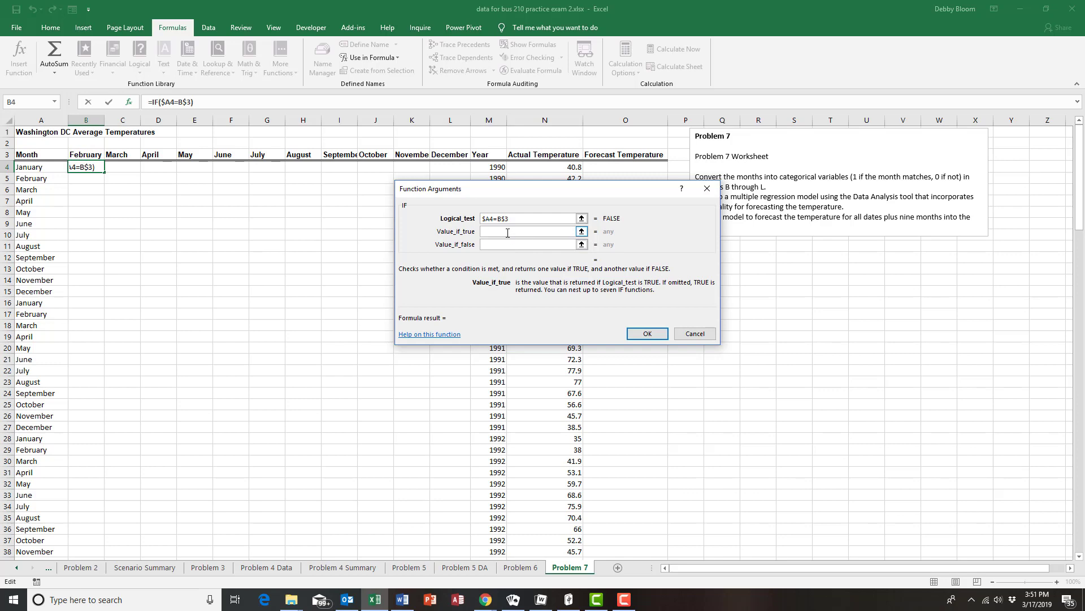
text(1)
click(498, 244)
text(0)
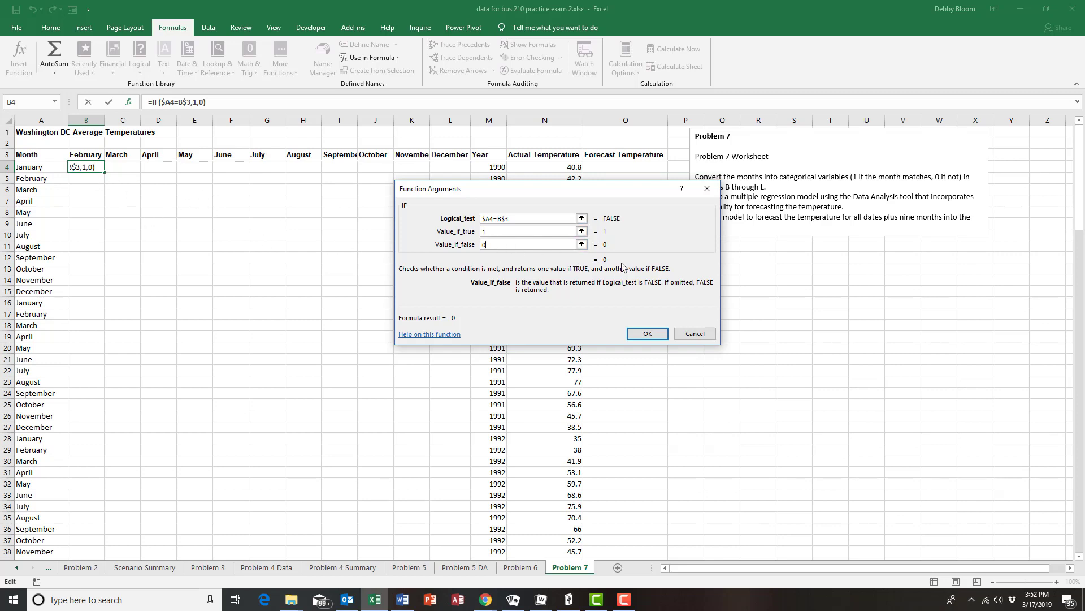
click(653, 336)
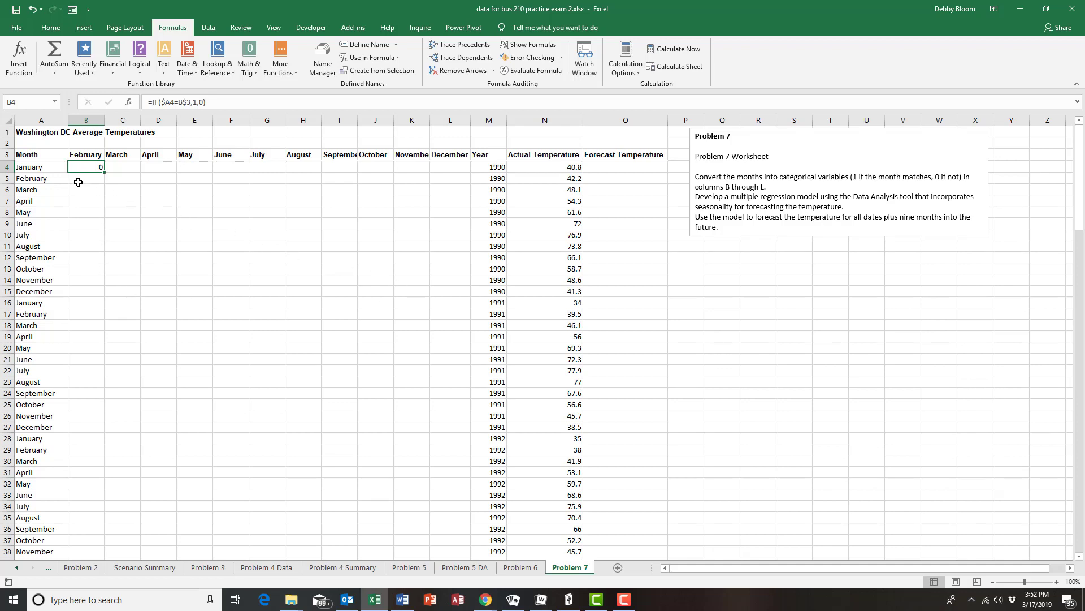
Fill the B4 formula across to L4 and down through all the month rows, and spot-check the filled cells
drag(106, 173, 473, 193)
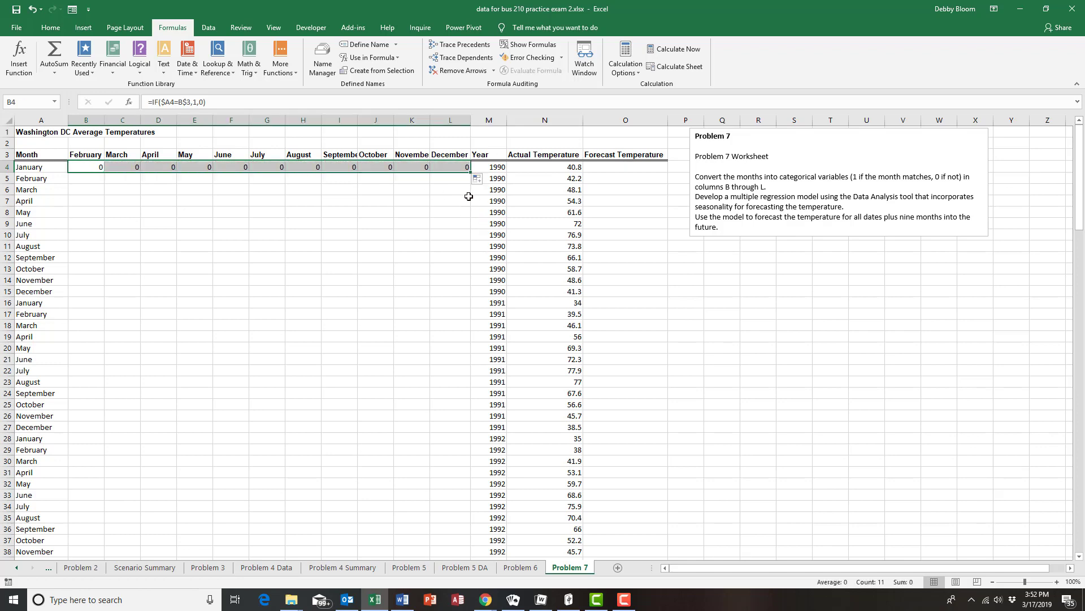
double_click(471, 172)
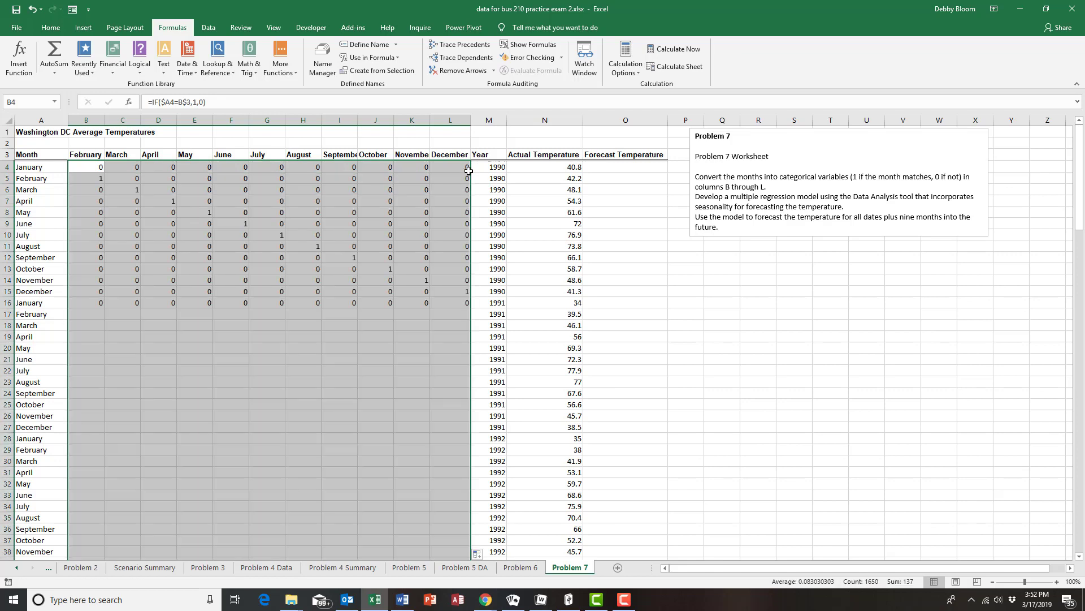
click(102, 179)
click(131, 191)
click(165, 210)
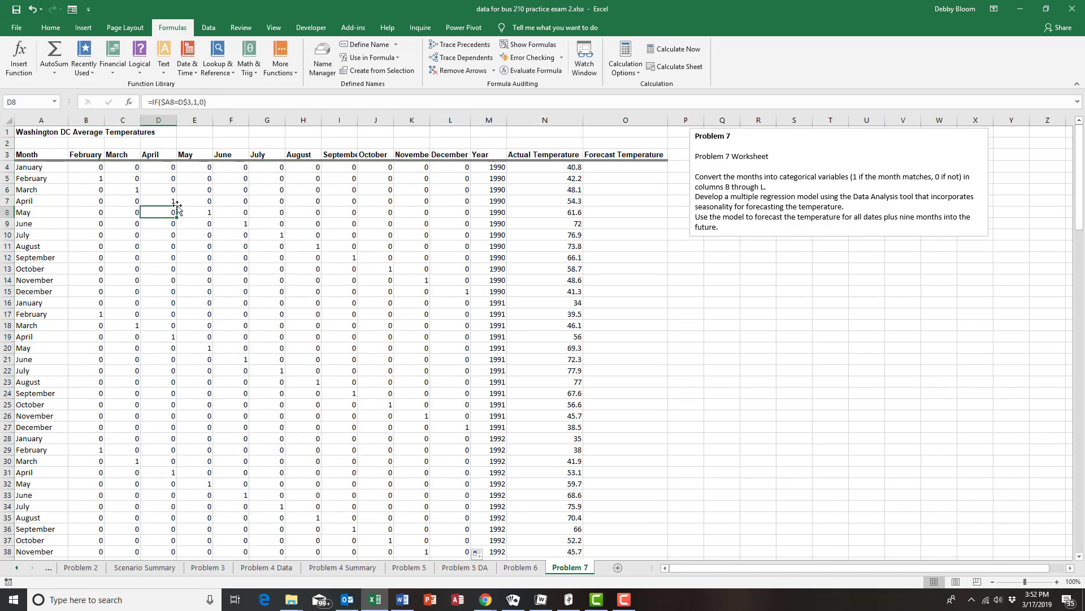
click(207, 217)
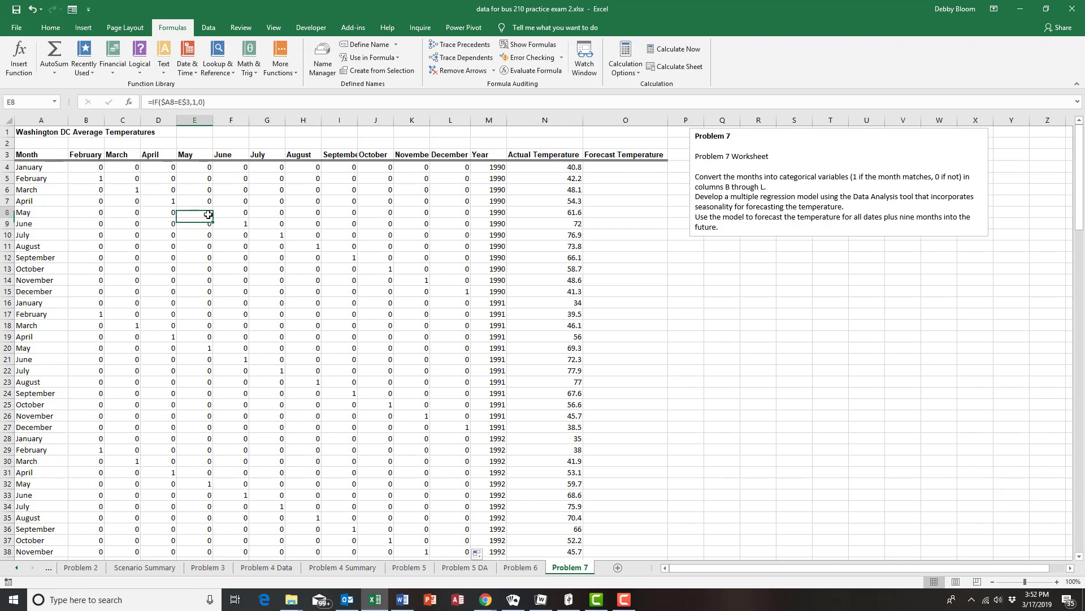
click(96, 167)
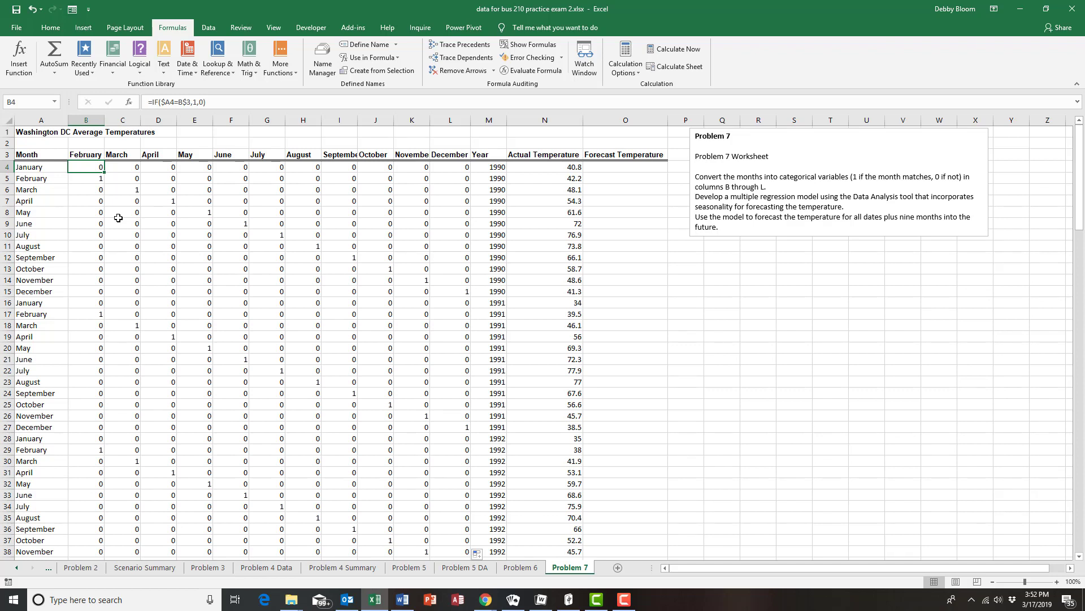
Check in the Excel add-ins list whether the Analysis ToolPak is enabled
click(209, 30)
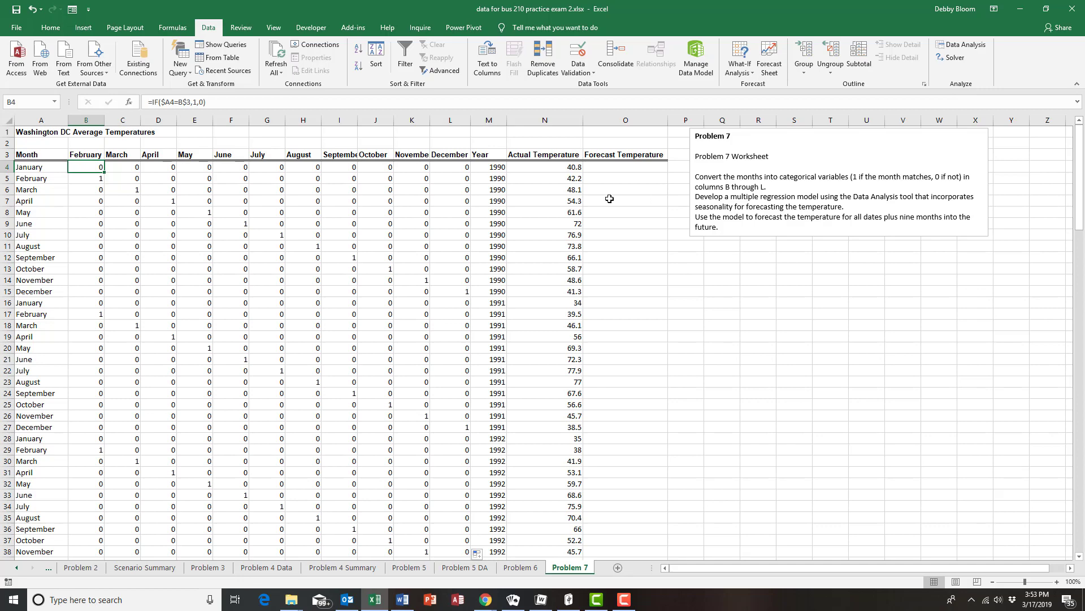
click(17, 28)
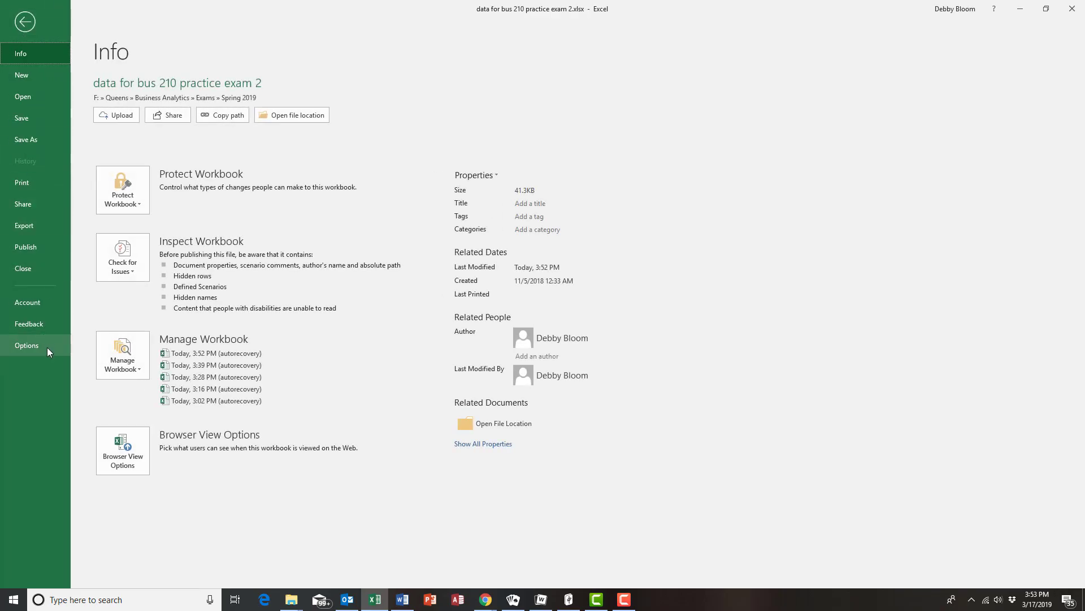
click(47, 348)
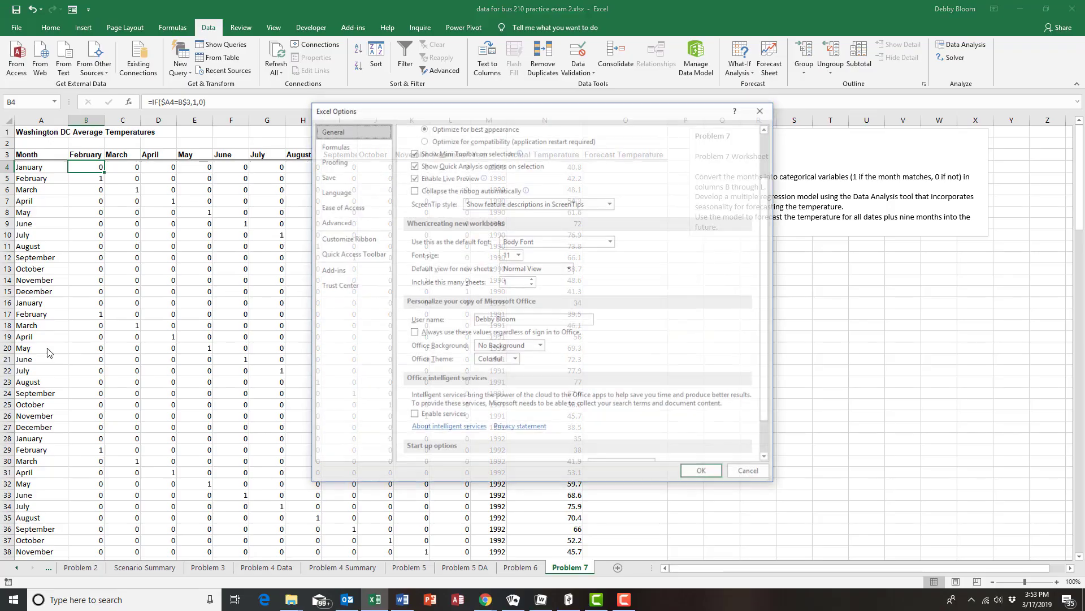
click(334, 269)
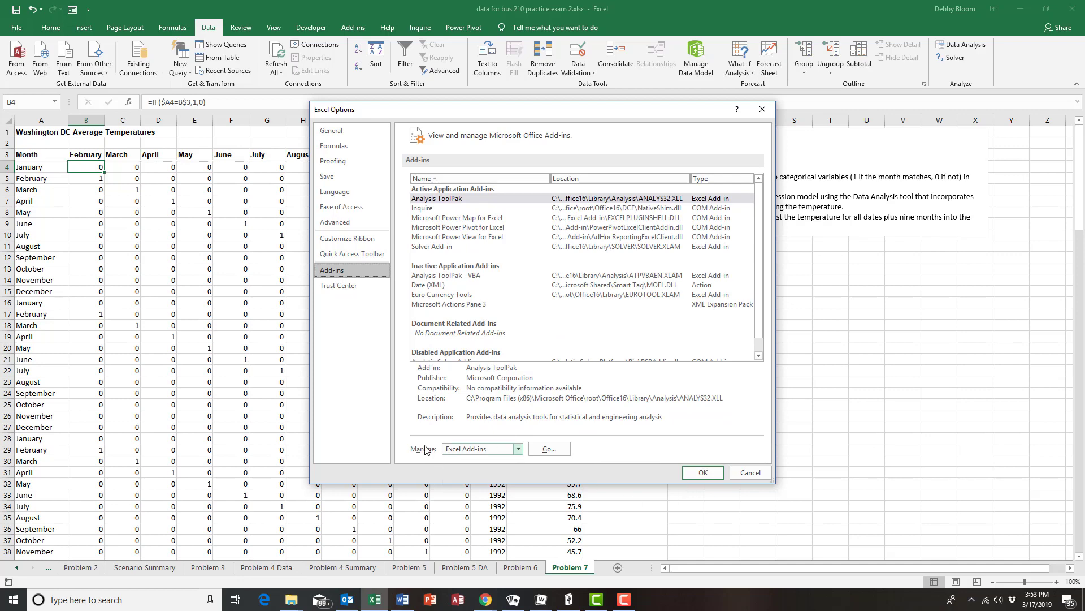
click(548, 449)
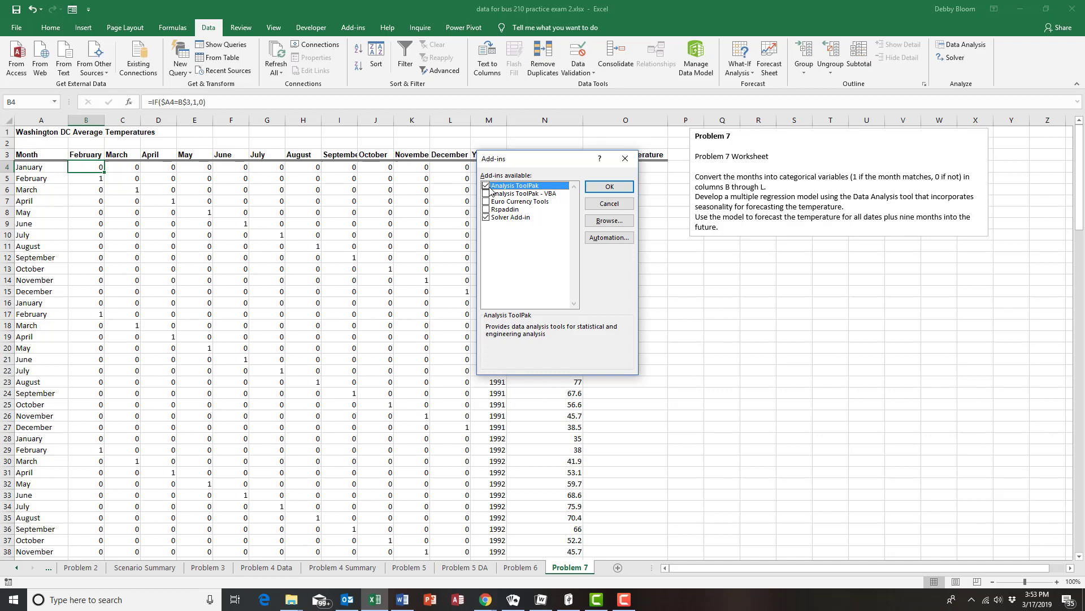
click(616, 190)
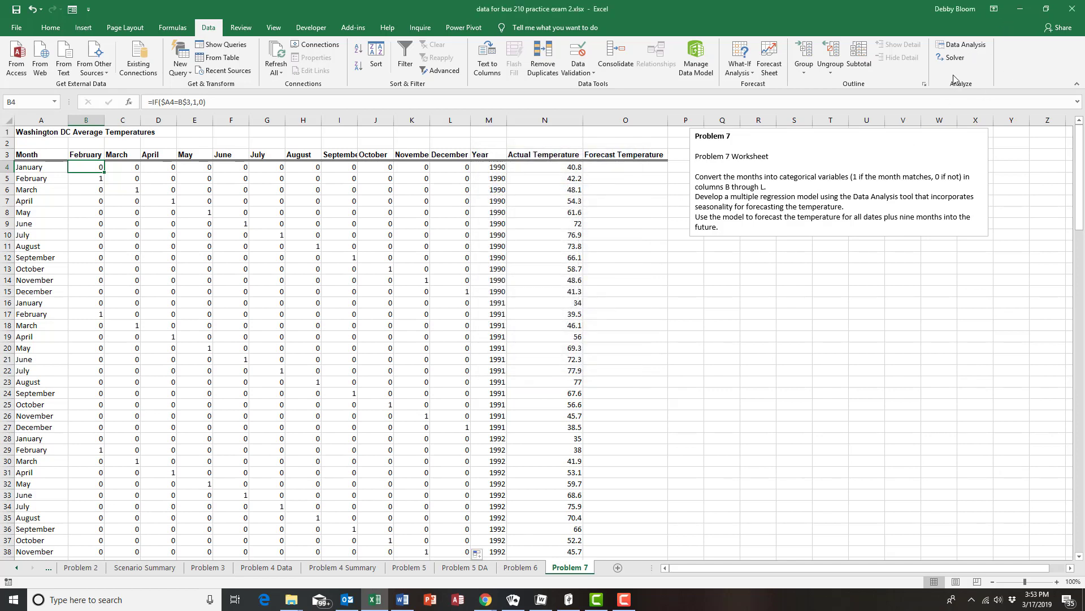
Start a Regression analysis and set its Input Y Range to the actual temperatures with their heading, $N$3:$N$144
click(974, 45)
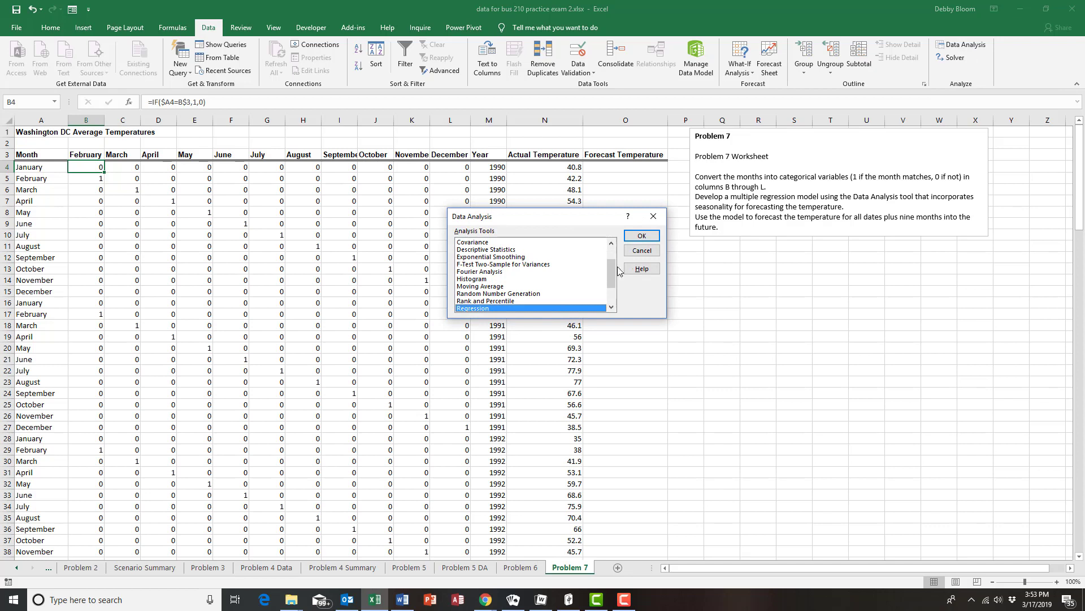
drag(614, 280, 618, 283)
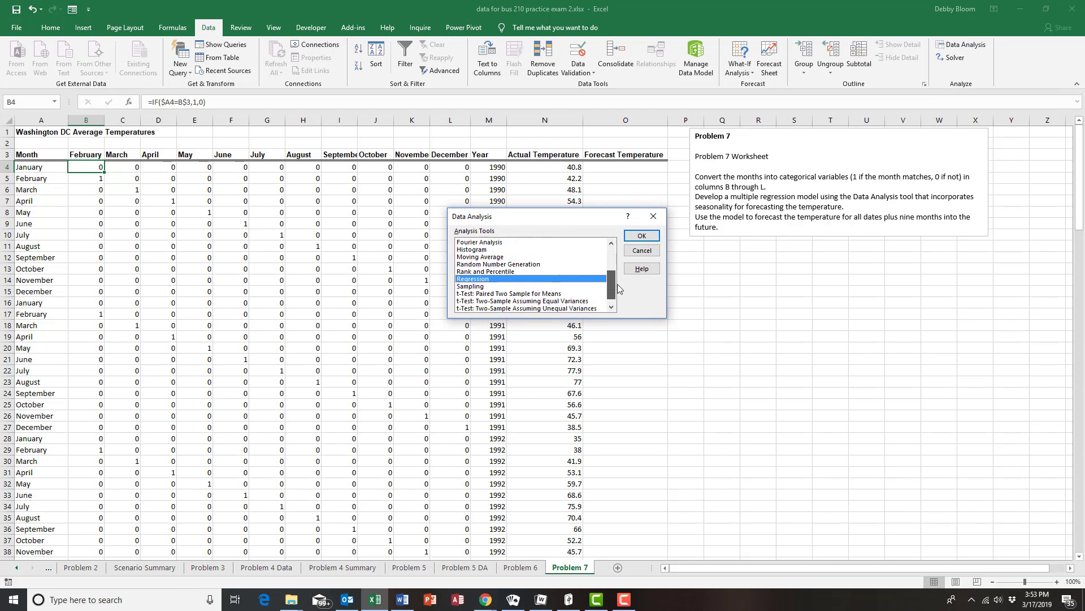
click(638, 238)
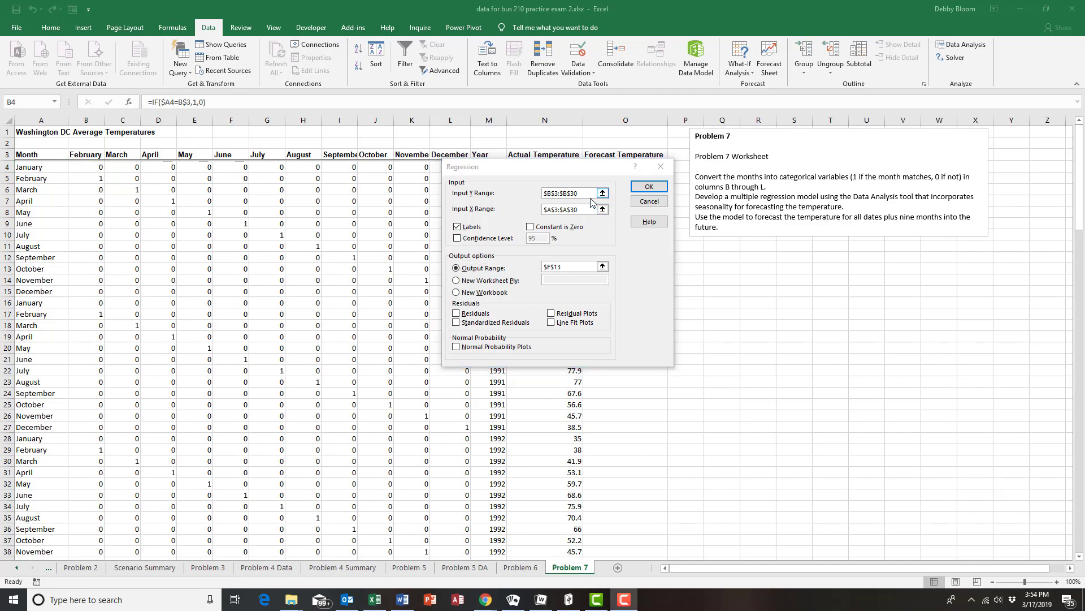
click(586, 193)
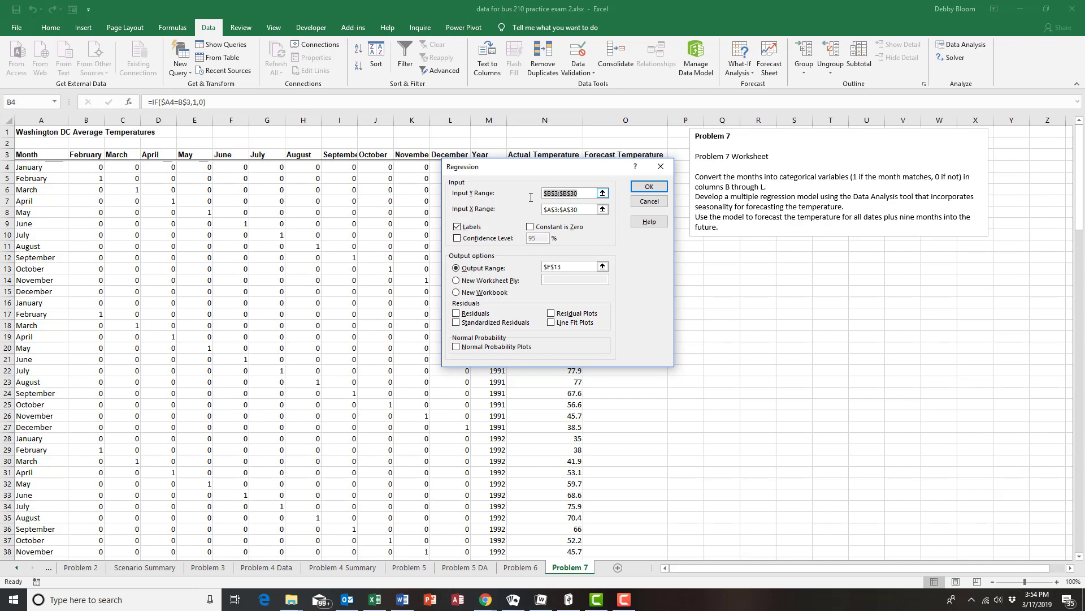
drag(580, 193, 763, 202)
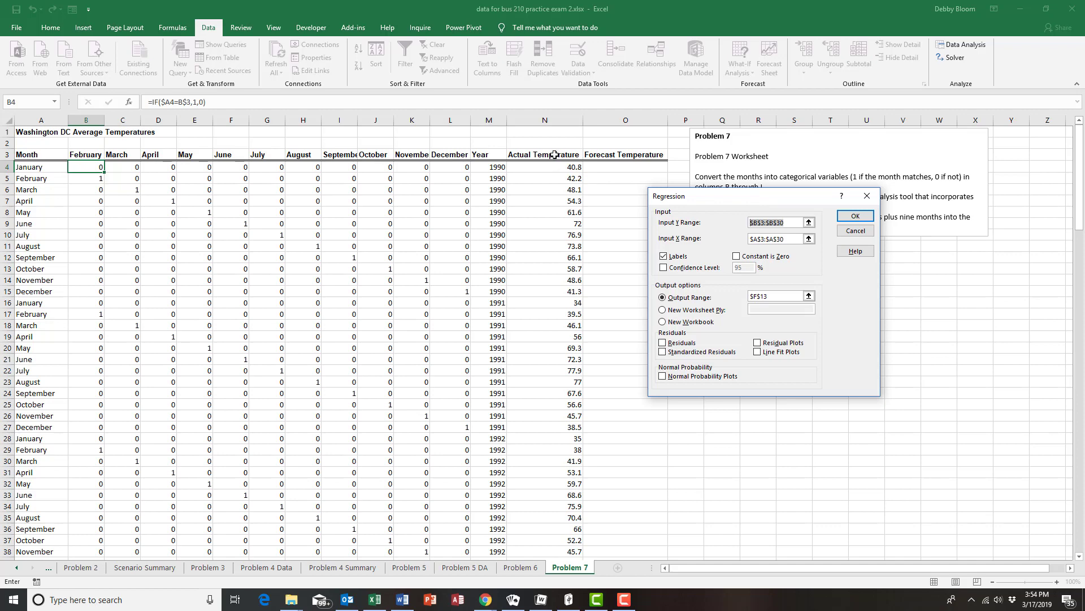
drag(554, 155, 564, 458)
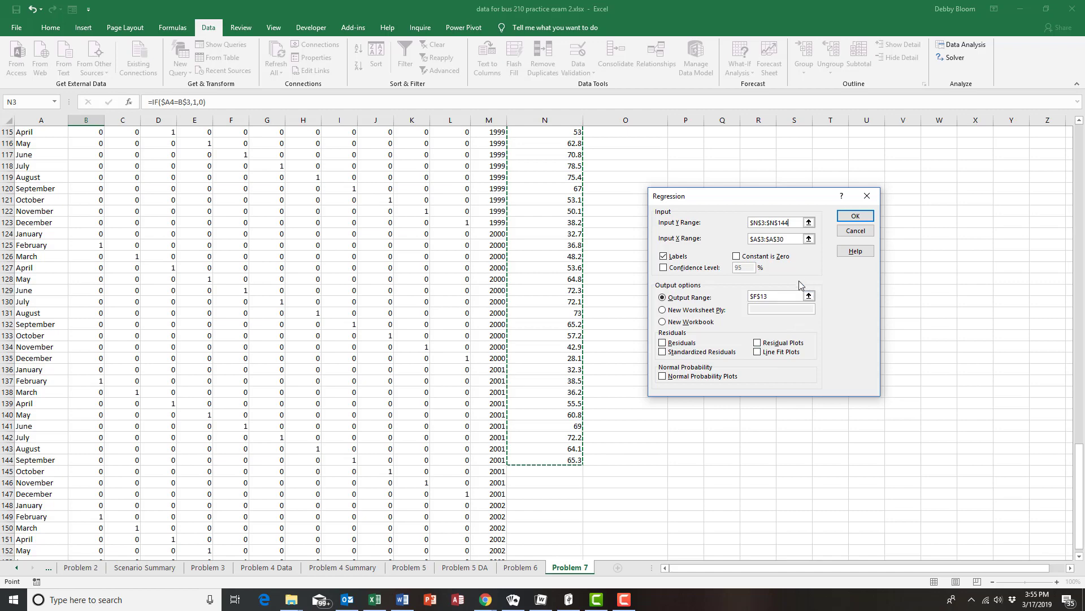
Set the regression's Input X Range to the month indicators and year with their headings, $B$3:$M$144
drag(794, 239, 719, 235)
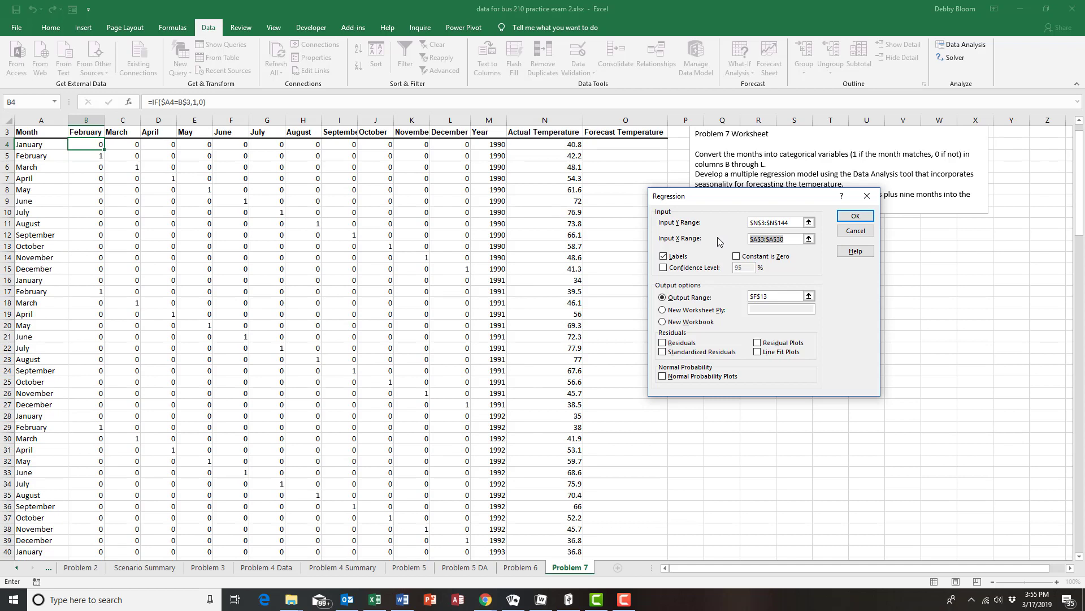
key(BackSpace)
drag(1079, 195, 1069, 191)
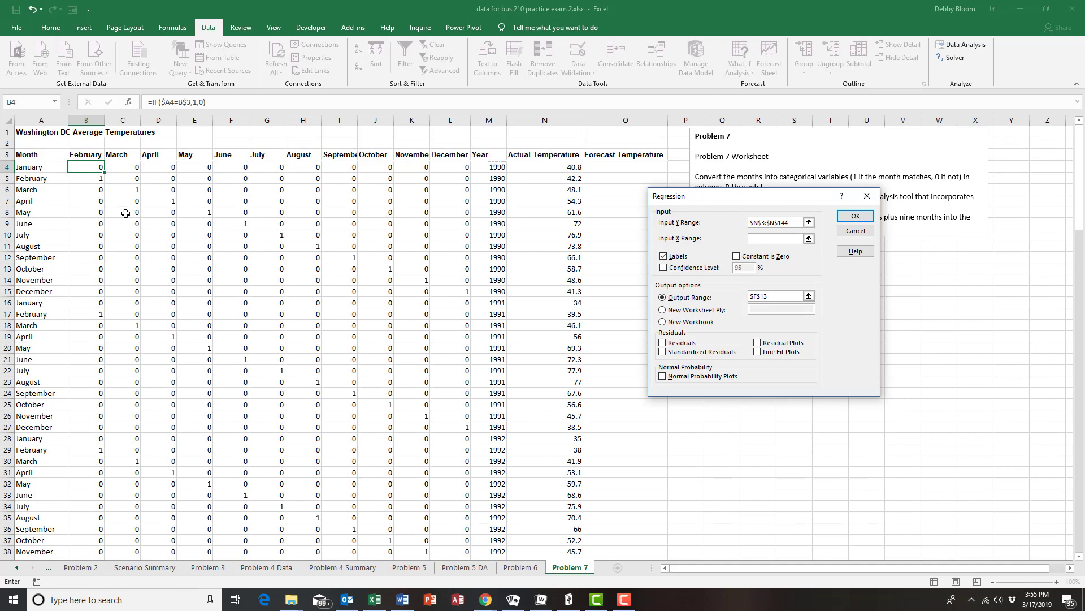
drag(92, 153, 485, 176)
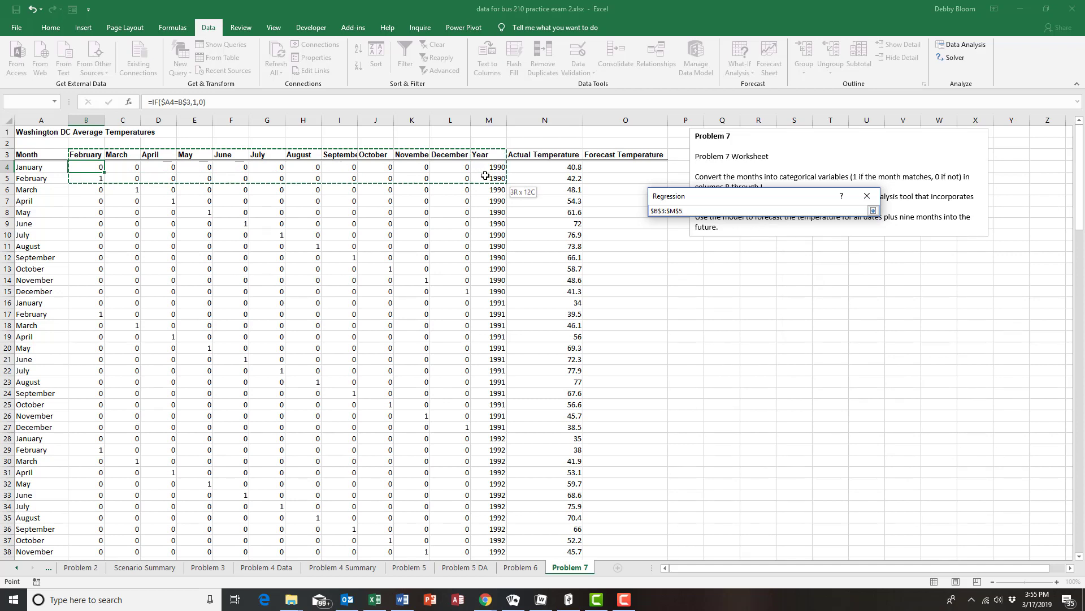
drag(485, 176, 503, 439)
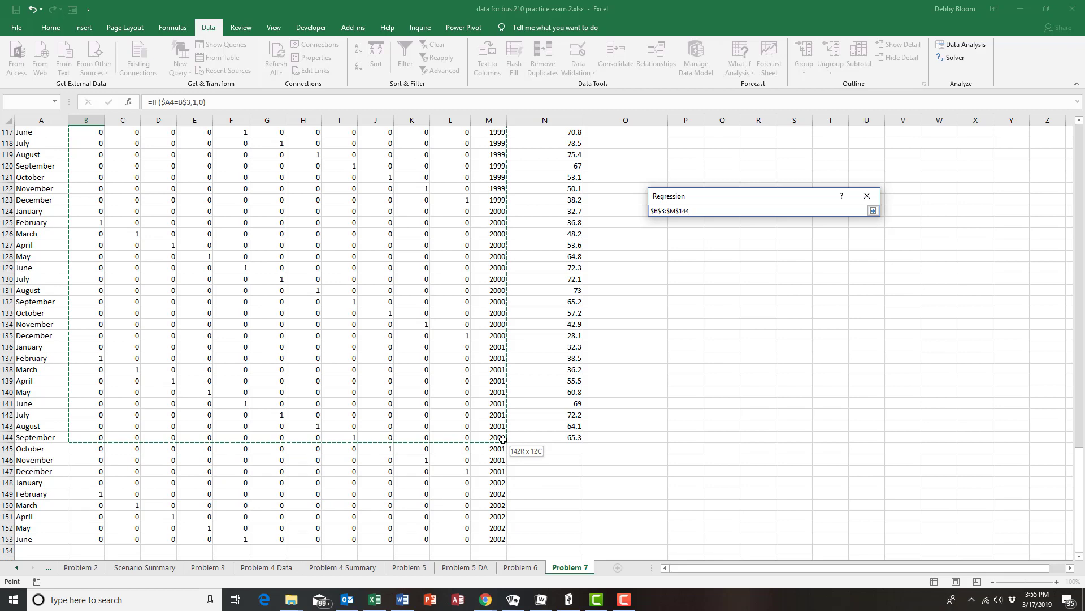
drag(502, 439, 502, 440)
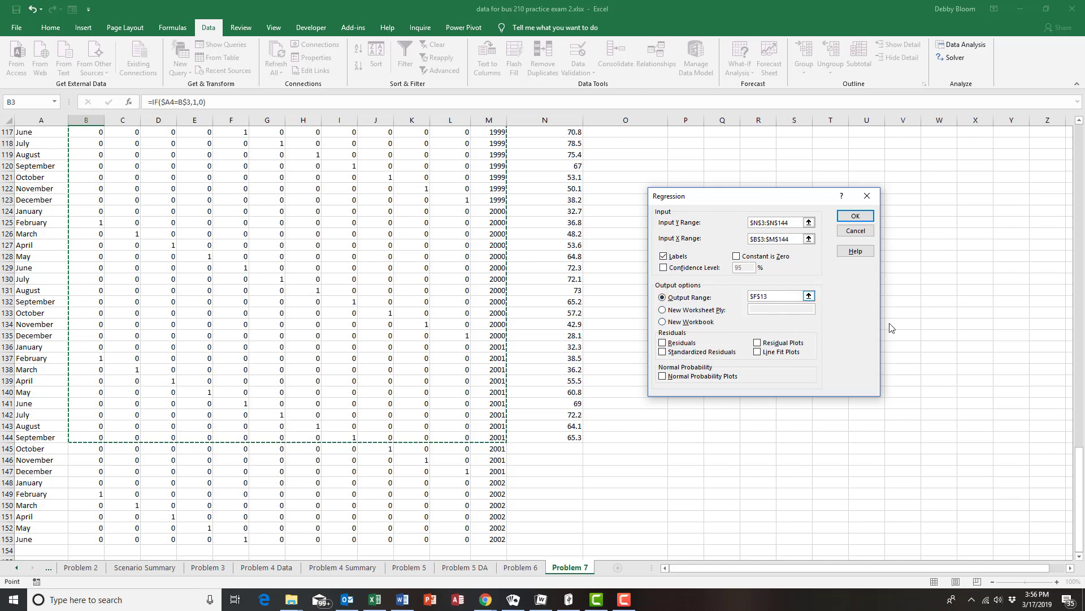
Set the regression's output range to cell Q13 and run the analysis
drag(1079, 470, 1074, 154)
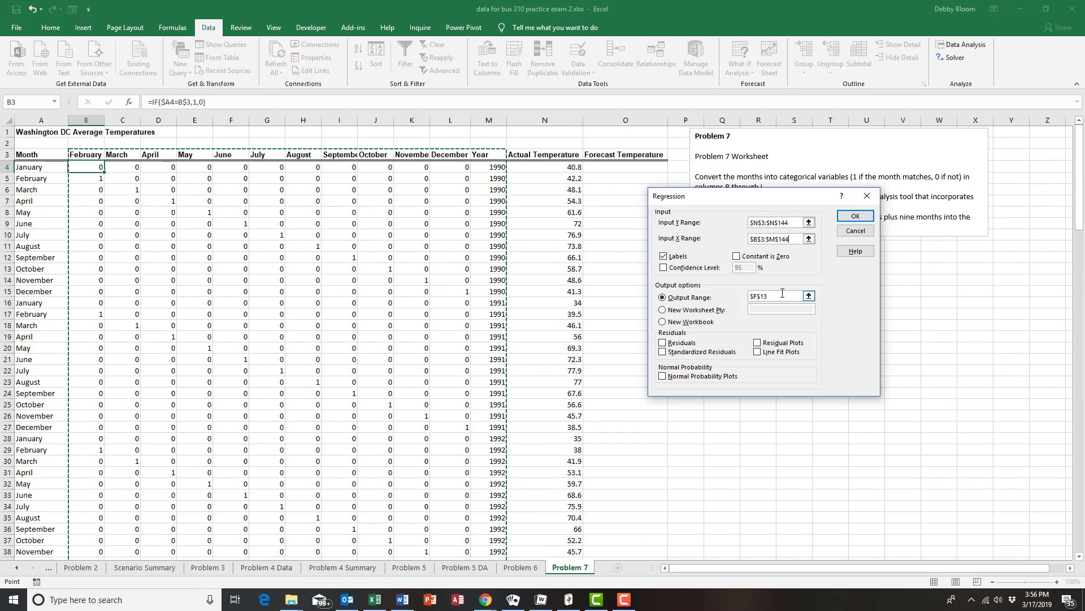
drag(783, 294, 748, 295)
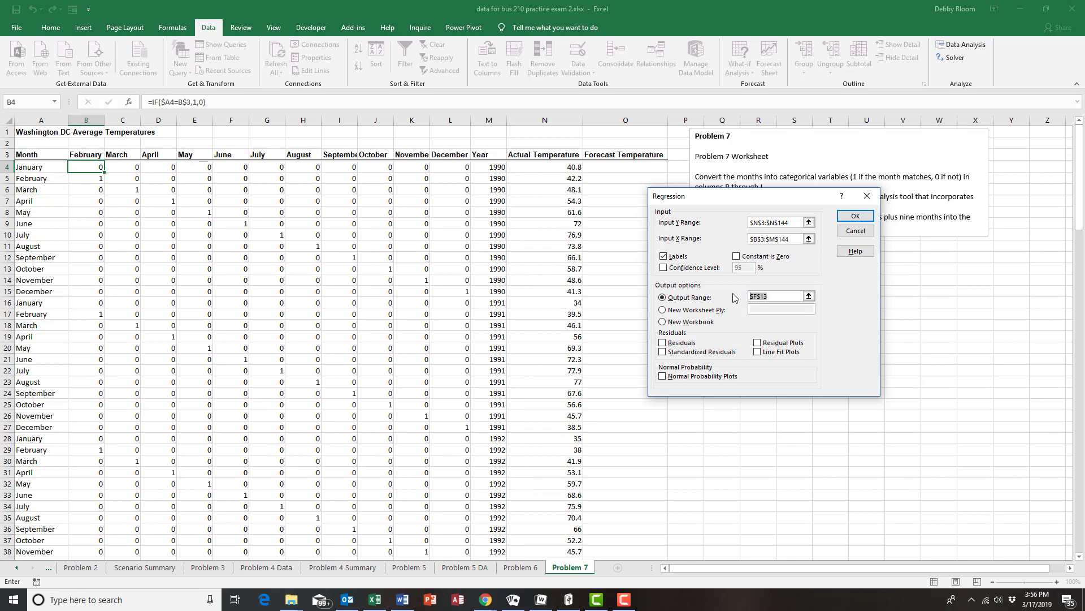
drag(753, 200, 891, 226)
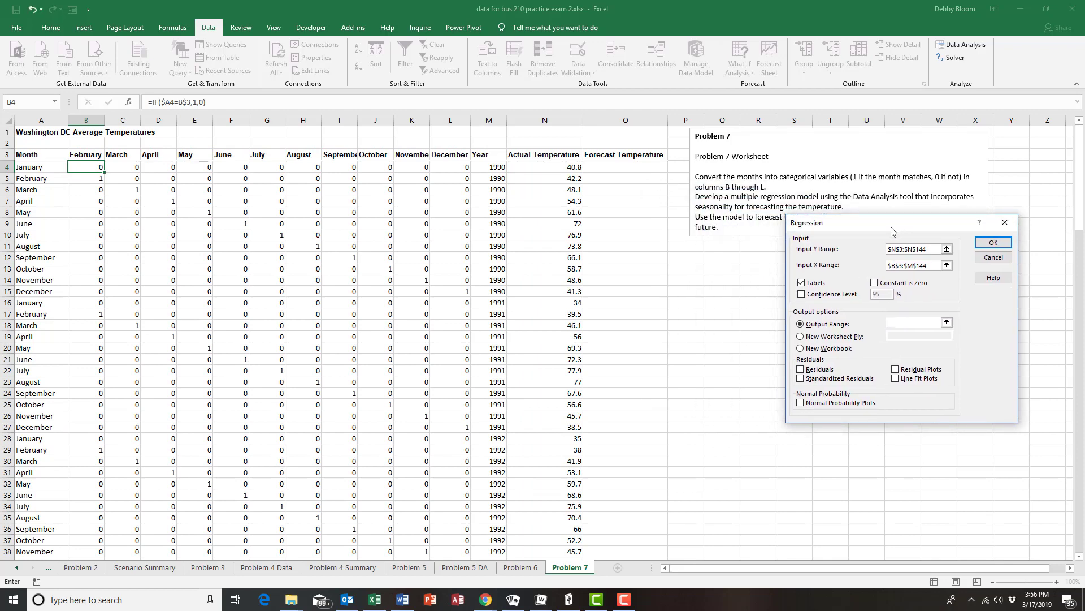
click(714, 269)
click(996, 243)
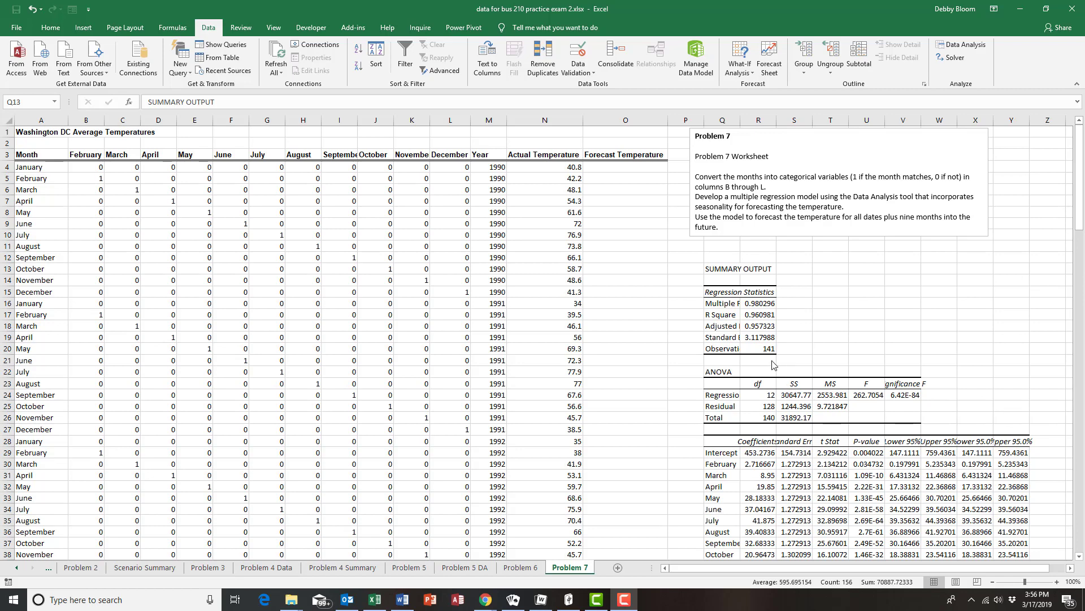
Examine the R Square value and the coefficients table in the regression summary output
click(759, 315)
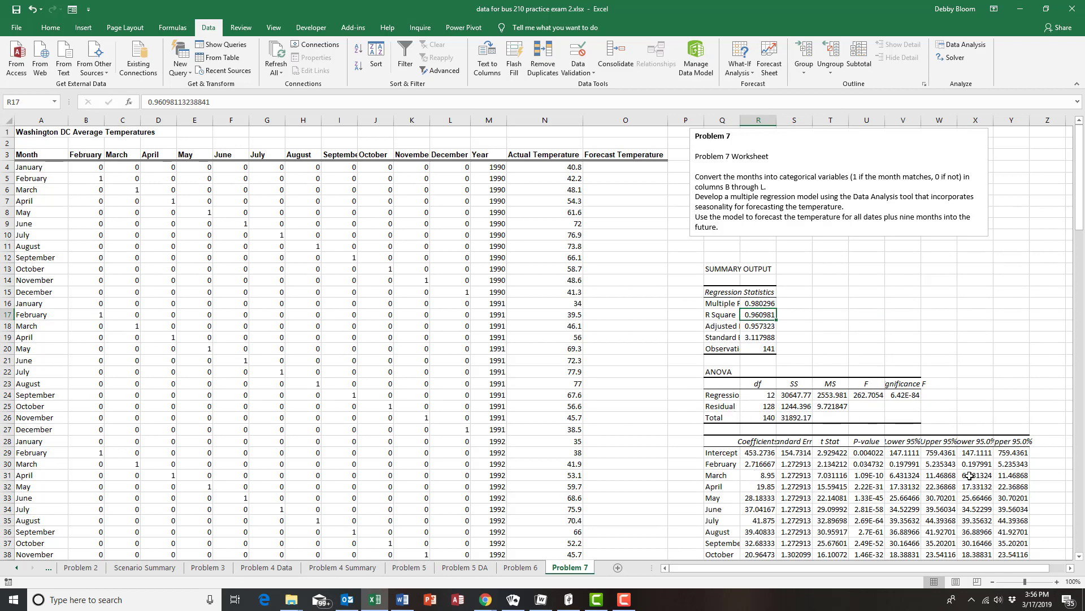
drag(1081, 224, 1081, 242)
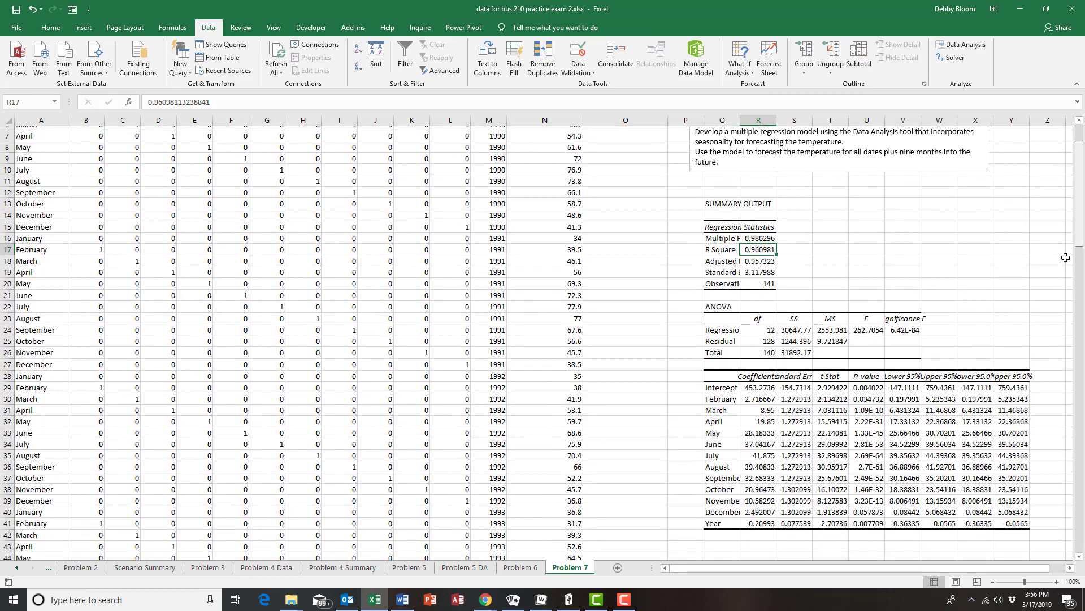
Inspect the regression coefficients for the intercept, February, March, April and Year in the summary output
click(755, 385)
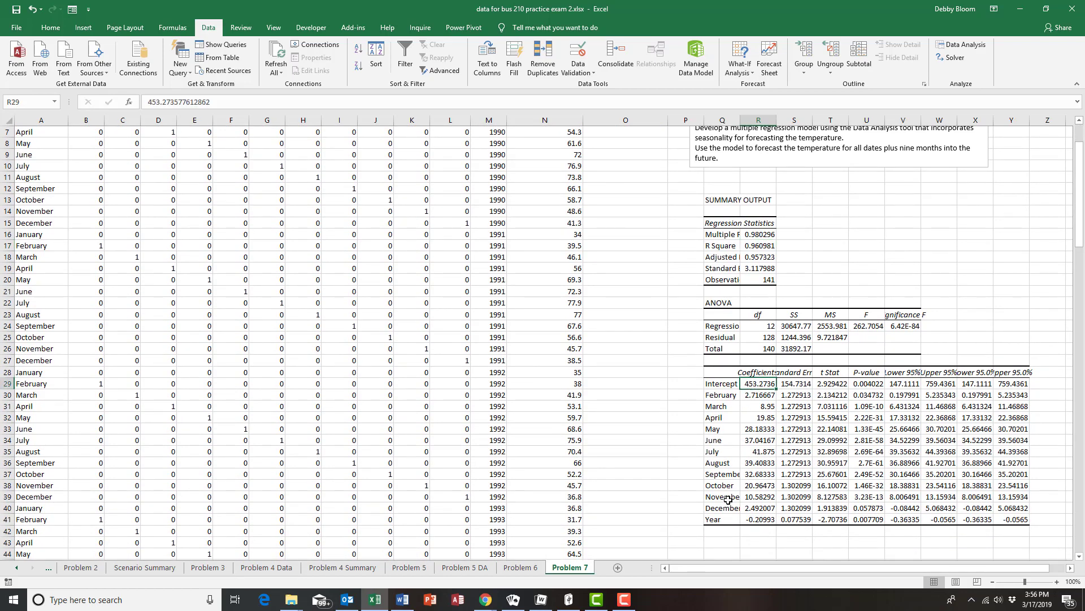
click(764, 394)
click(765, 406)
click(762, 418)
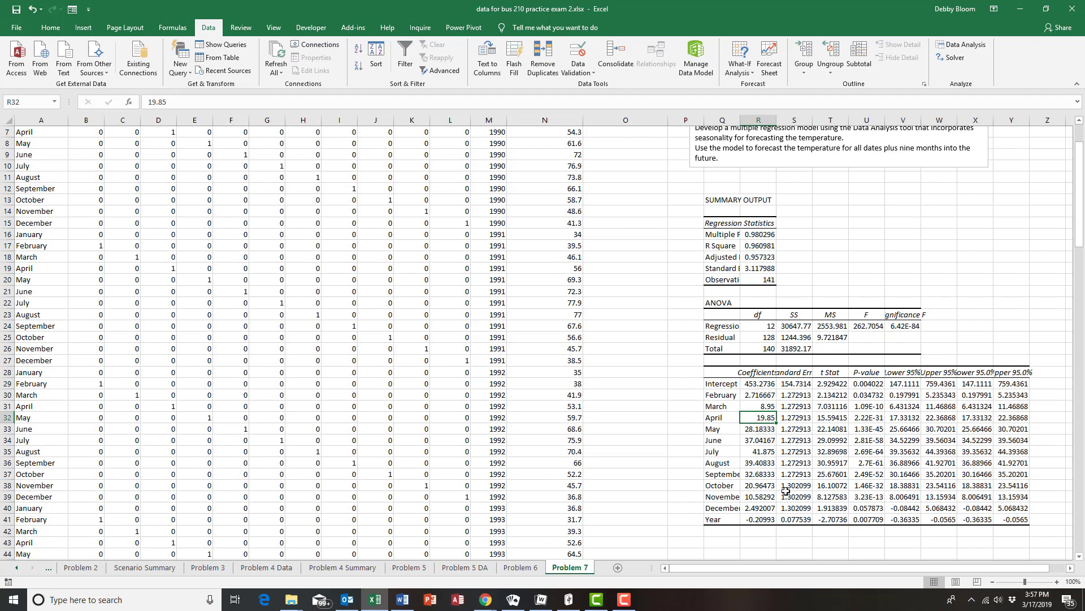
click(754, 519)
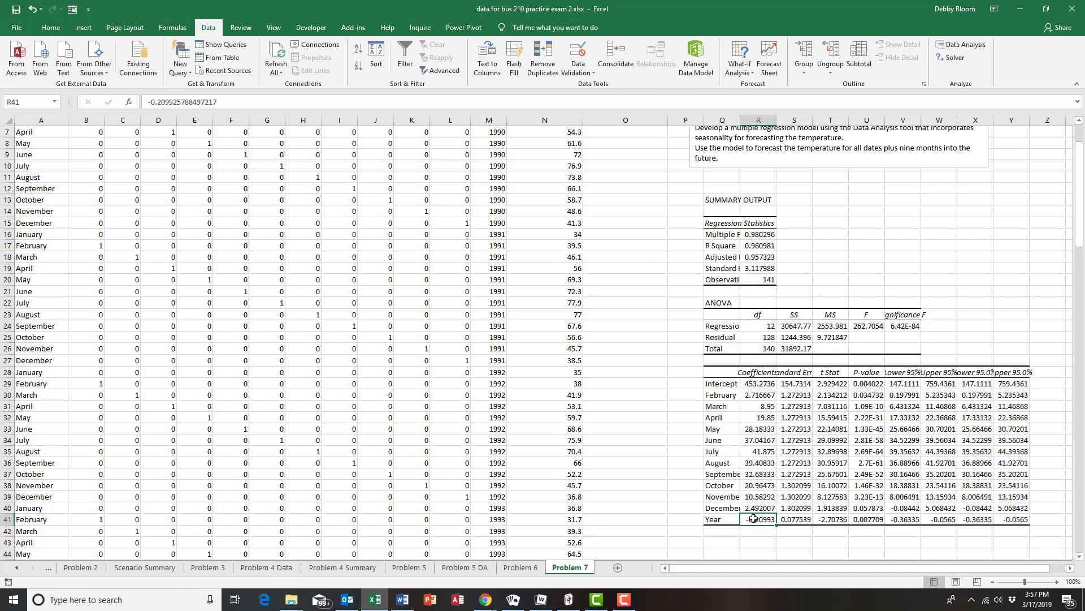
Compare the month indicators in row 4 with the matching February and March coefficients in the regression output
scroll(772, 486, up, 2)
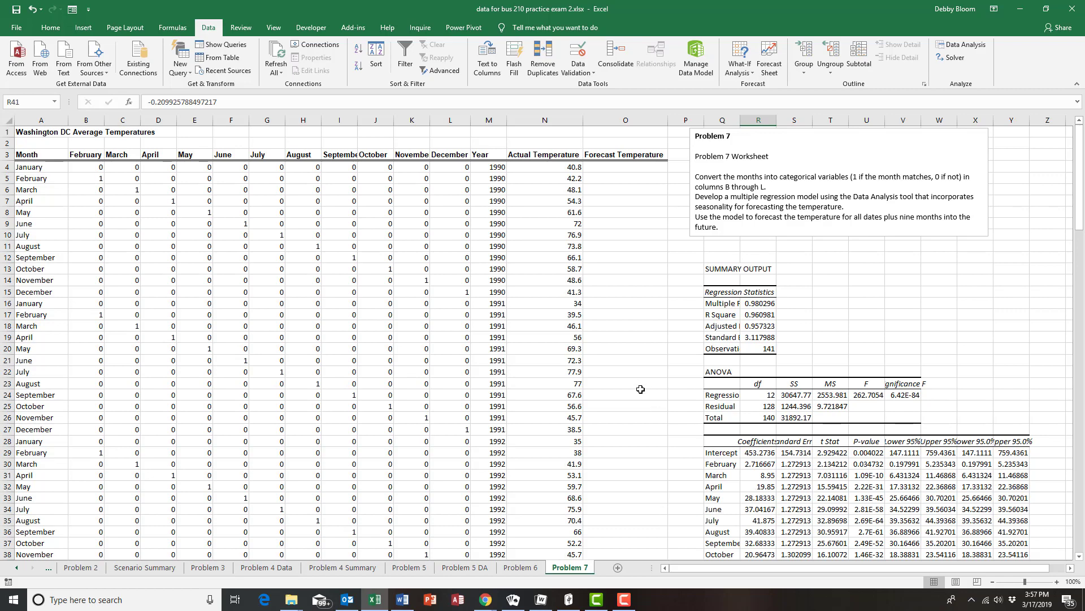
click(632, 167)
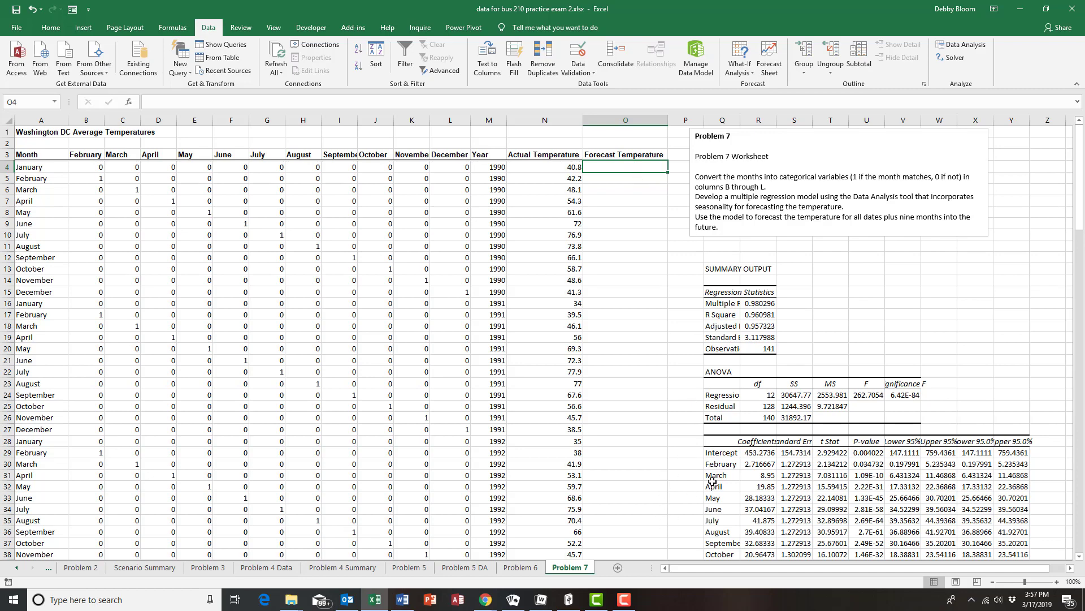
click(88, 165)
click(124, 166)
click(166, 167)
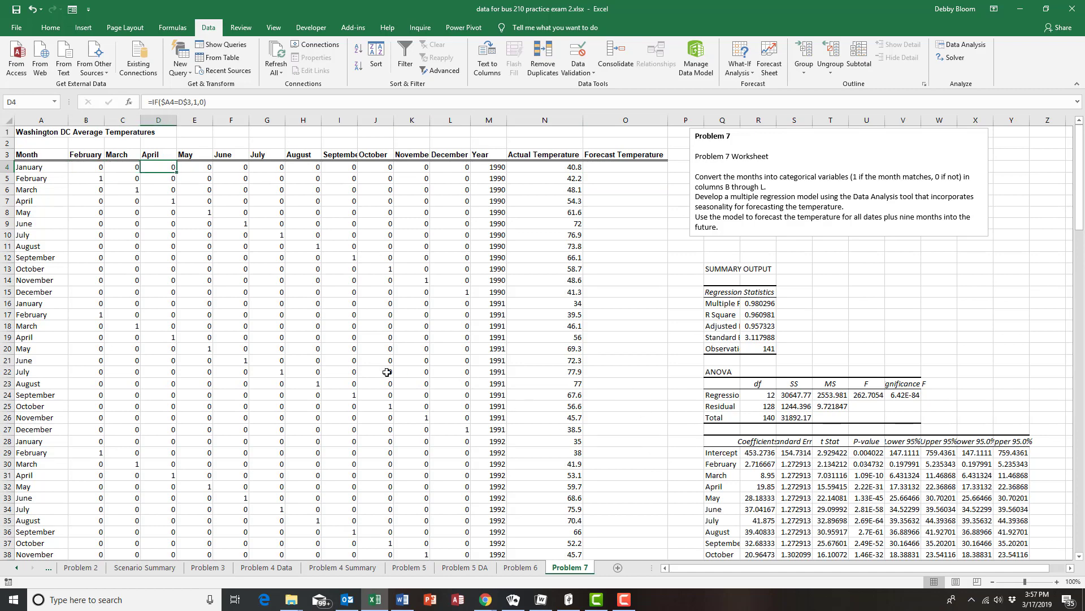
click(82, 166)
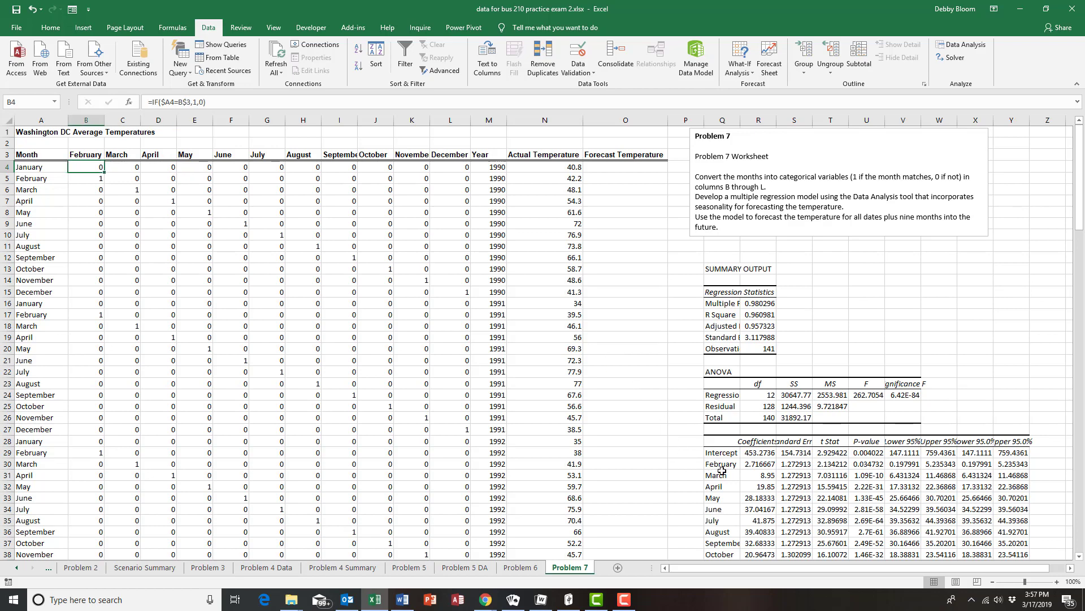
click(759, 464)
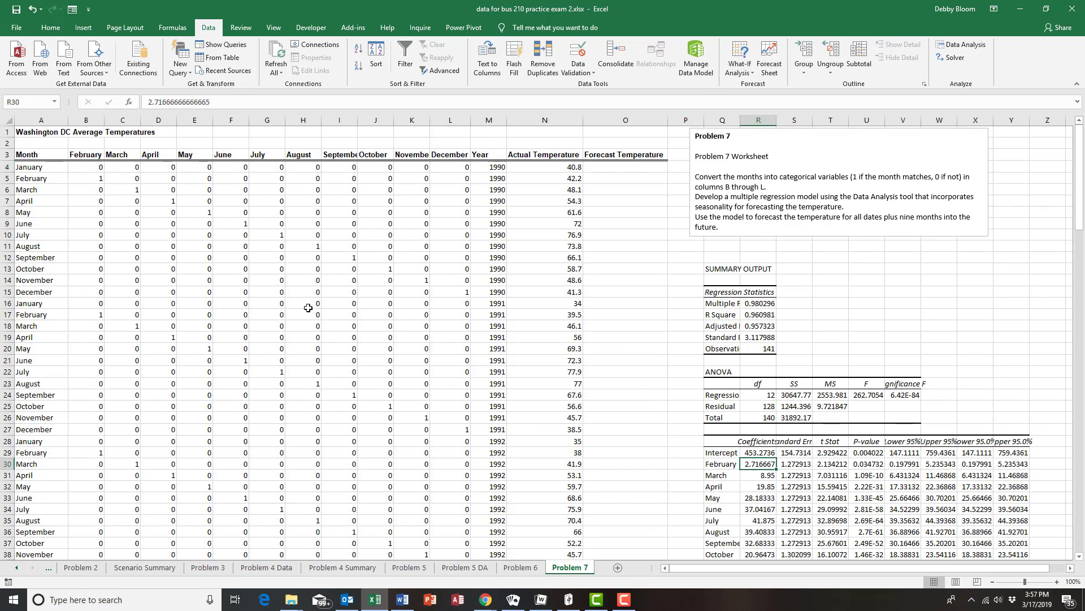
click(127, 167)
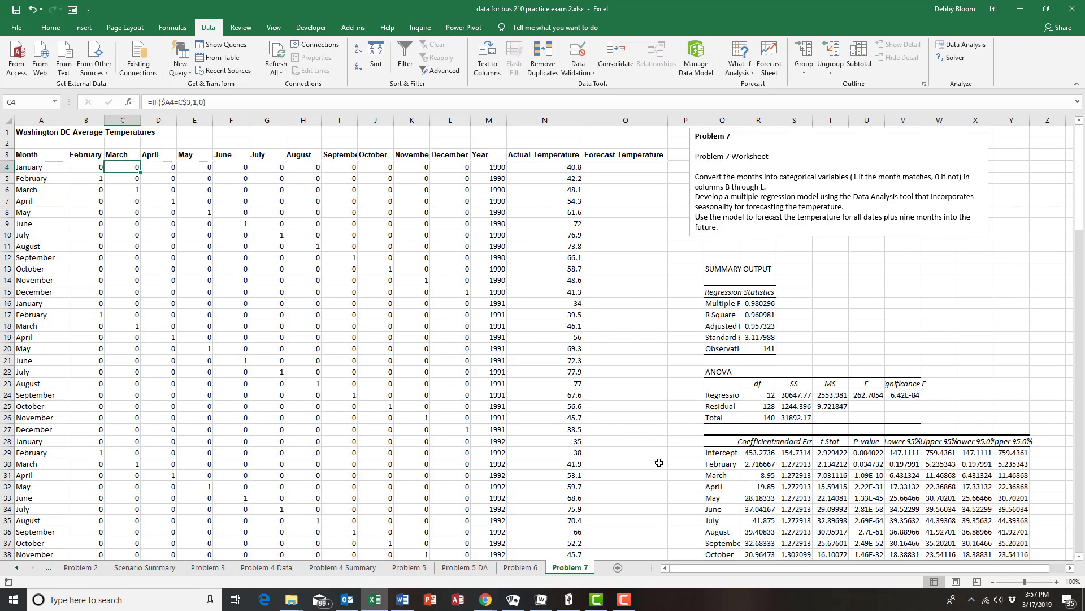
click(760, 476)
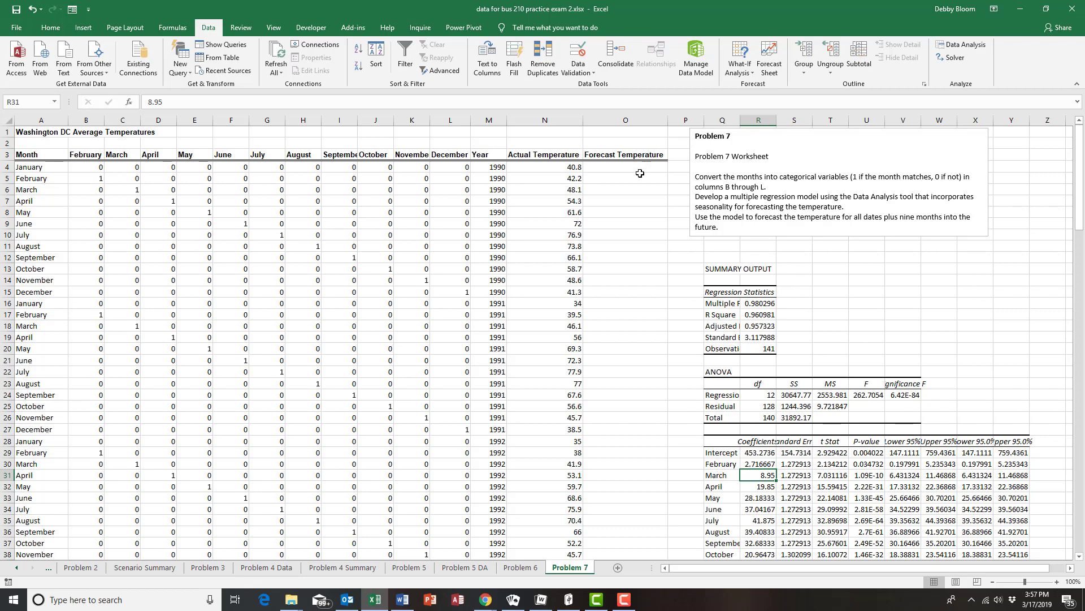
Begin the forecast formula in O4 with the intercept plus the February and March terms, =$R$29+B4*$R$30+C4*$R$31, using absolute coefficient references
click(636, 169)
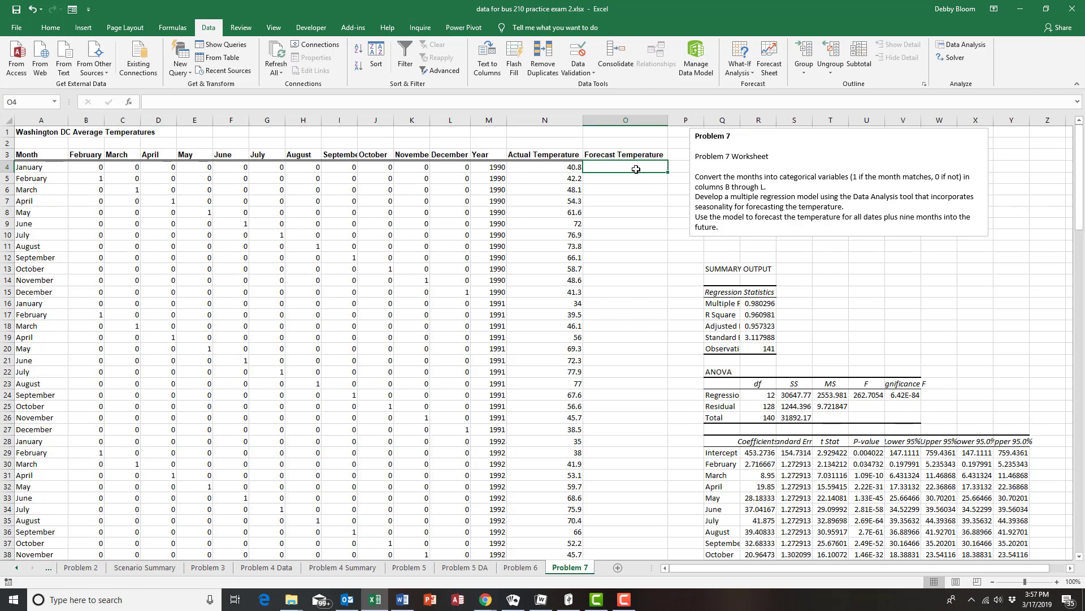
text(=)
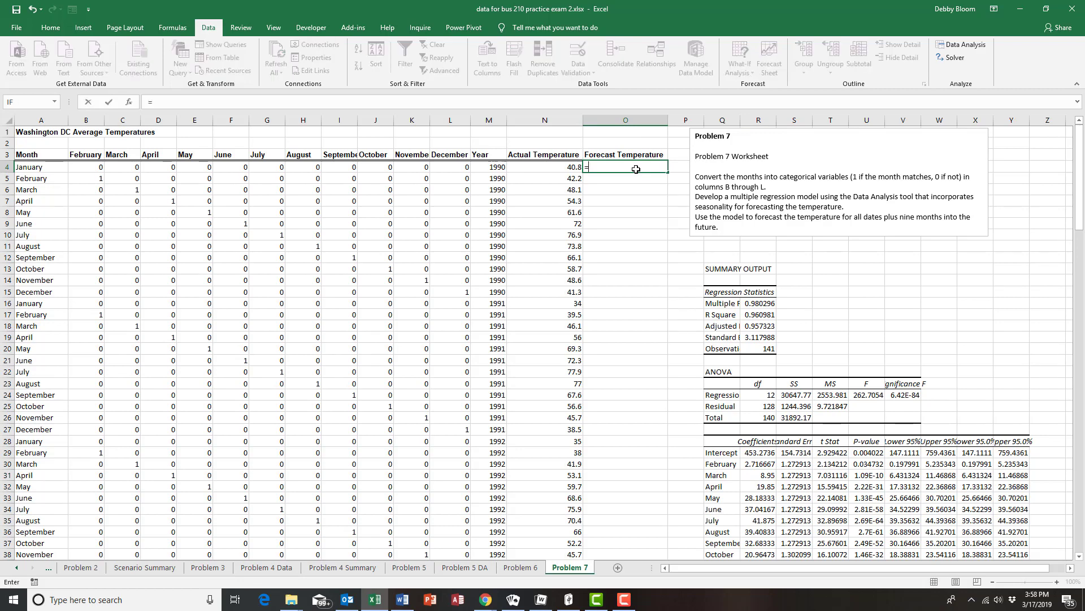
click(764, 453)
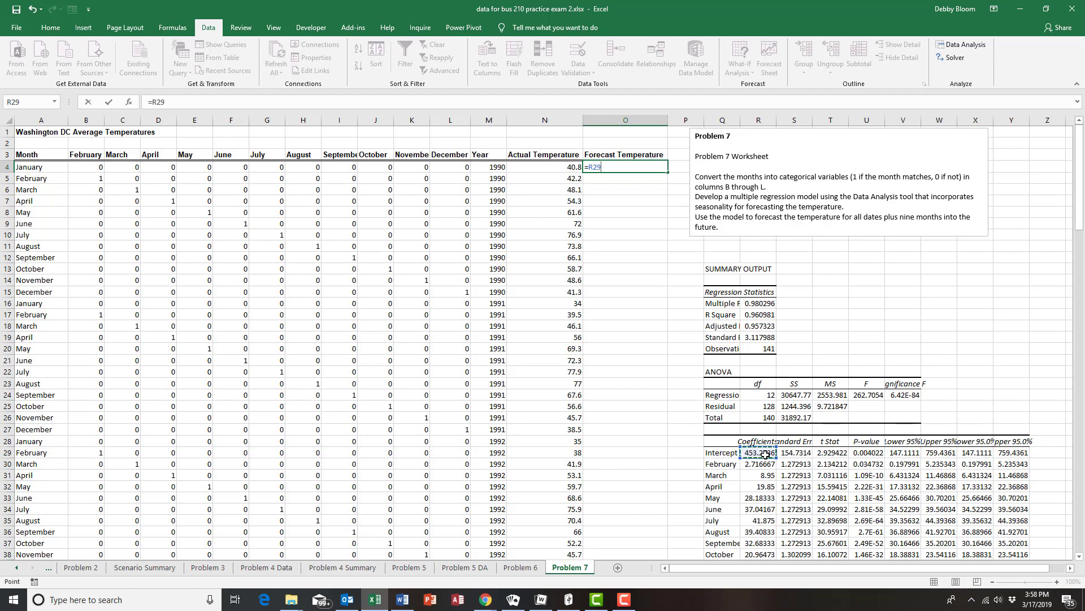
key(F4)
text(+)
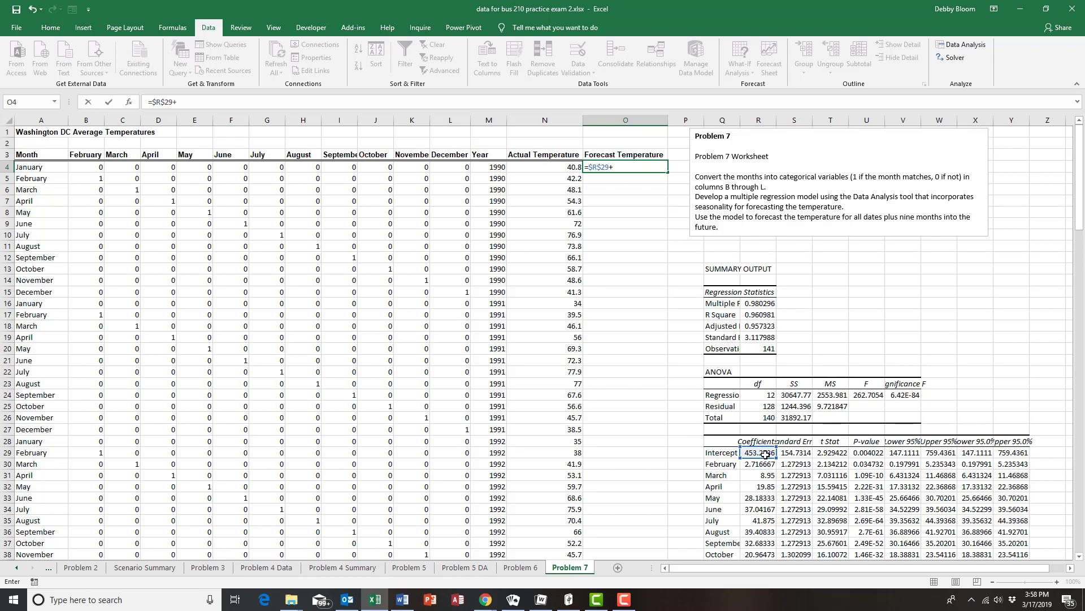
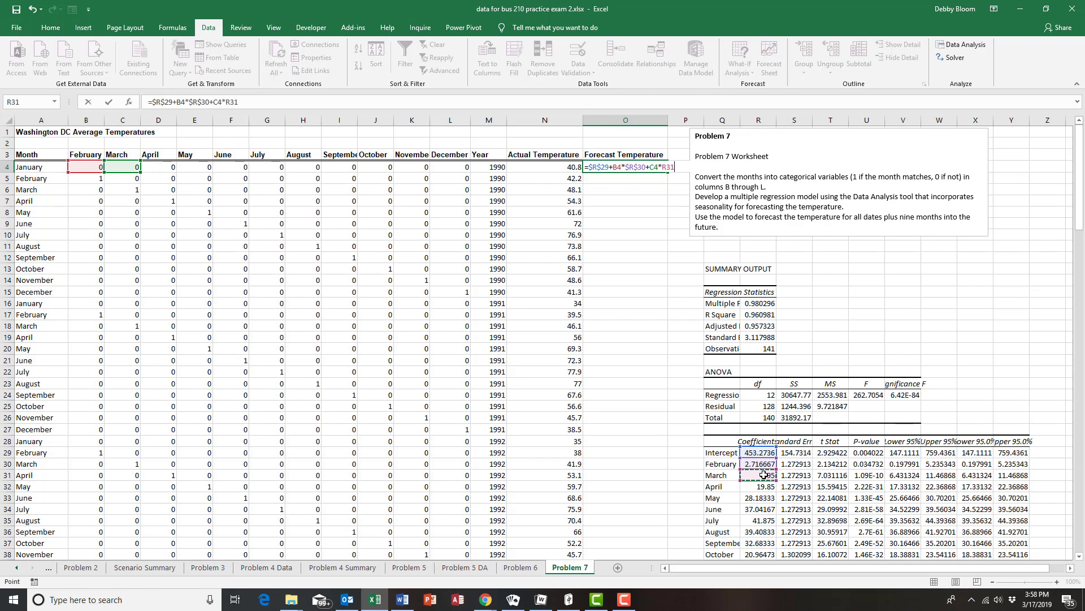
key(F4)
text(+)
Extend the O4 forecast formula with the April and May terms, D4*$R$32+E4*$R$33
click(161, 167)
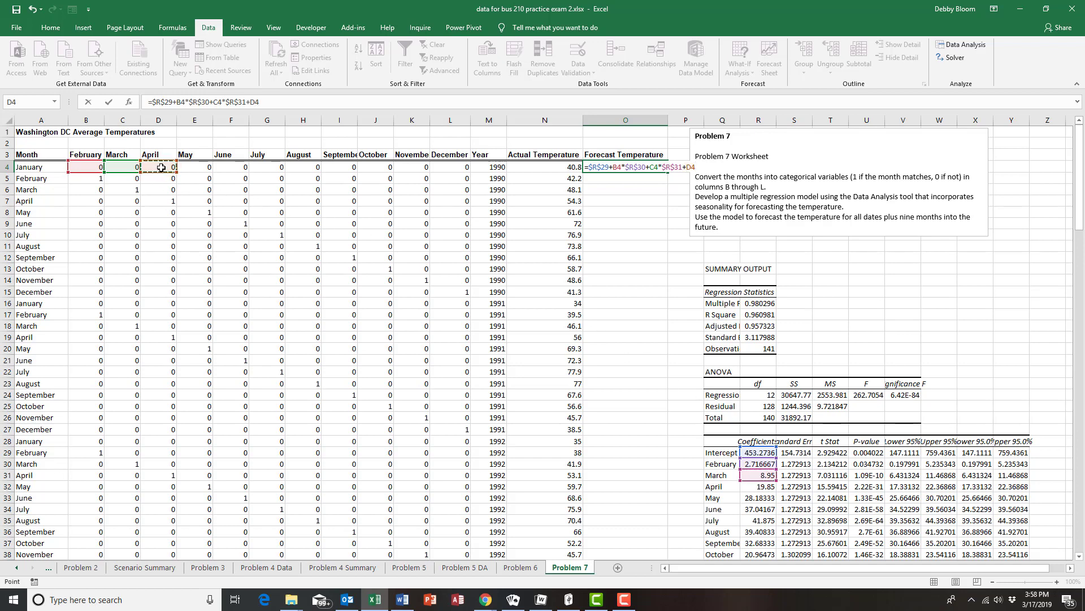
text(*)
click(767, 490)
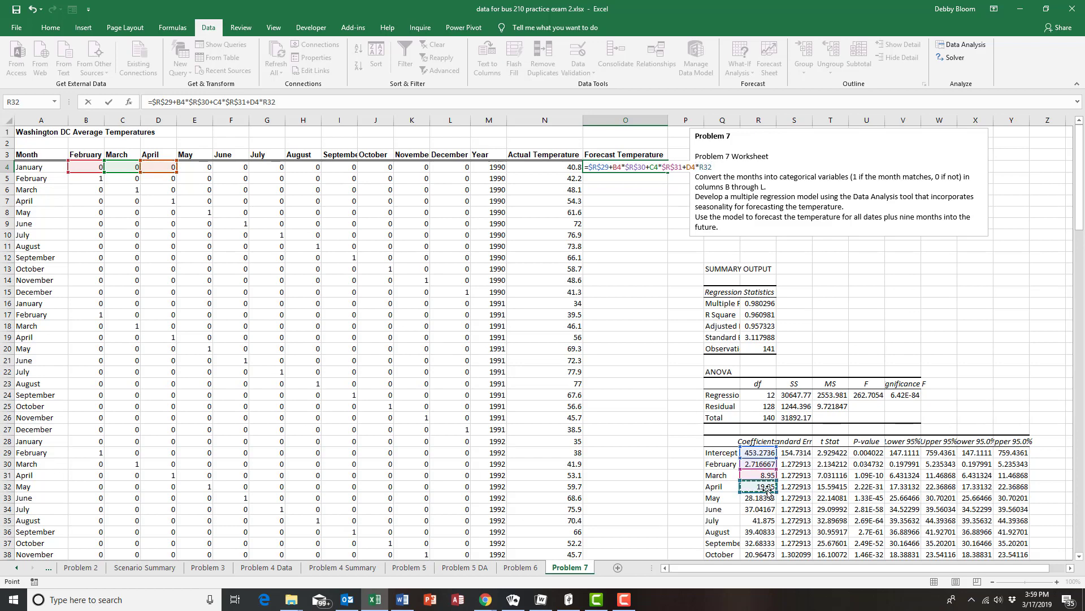
key(F4)
text(+)
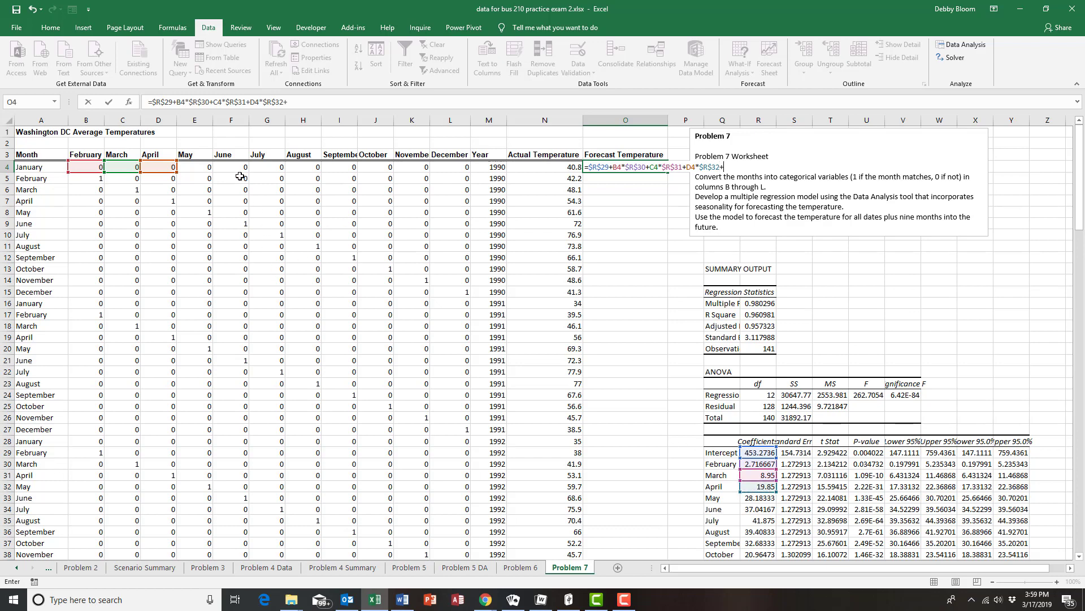
click(202, 167)
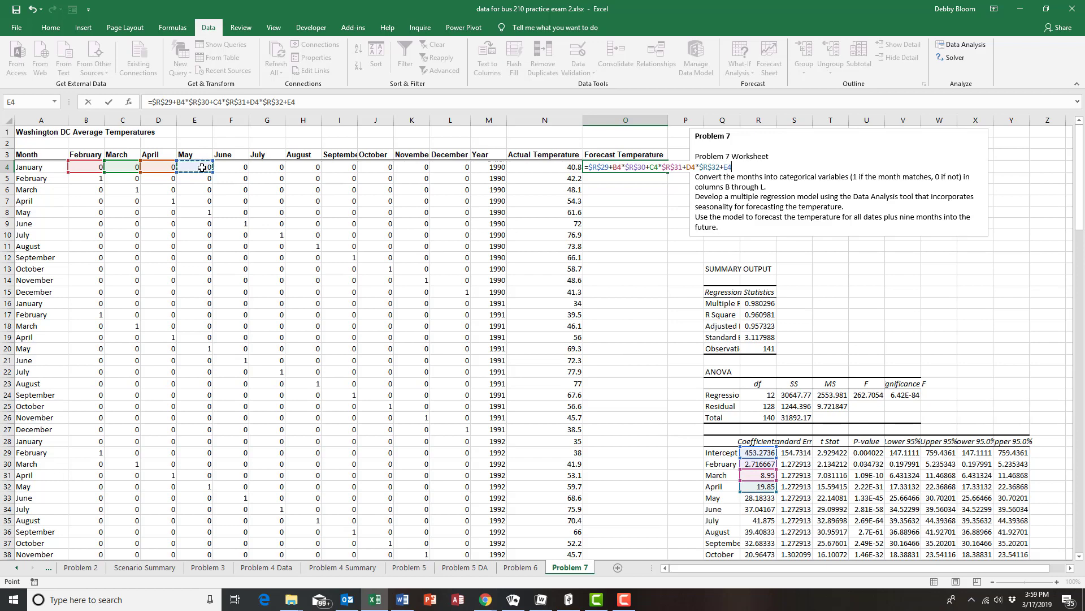
text(*)
click(769, 497)
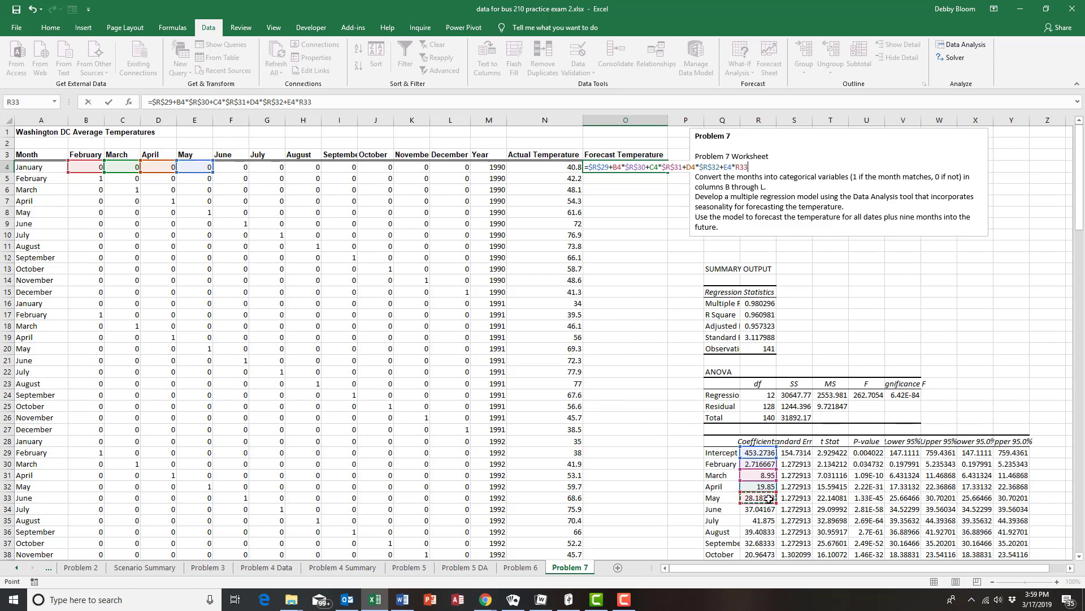
key(F4)
text(+)
Extend the O4 forecast formula with the June and July terms, F4*$R$34+G4*$R$35
click(241, 166)
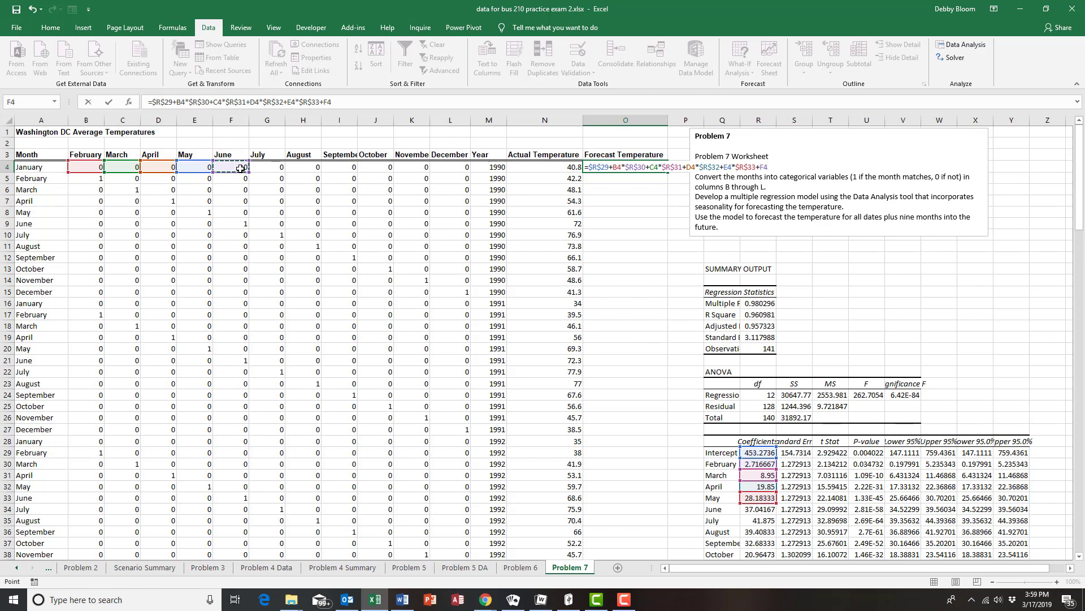
text(*)
click(749, 511)
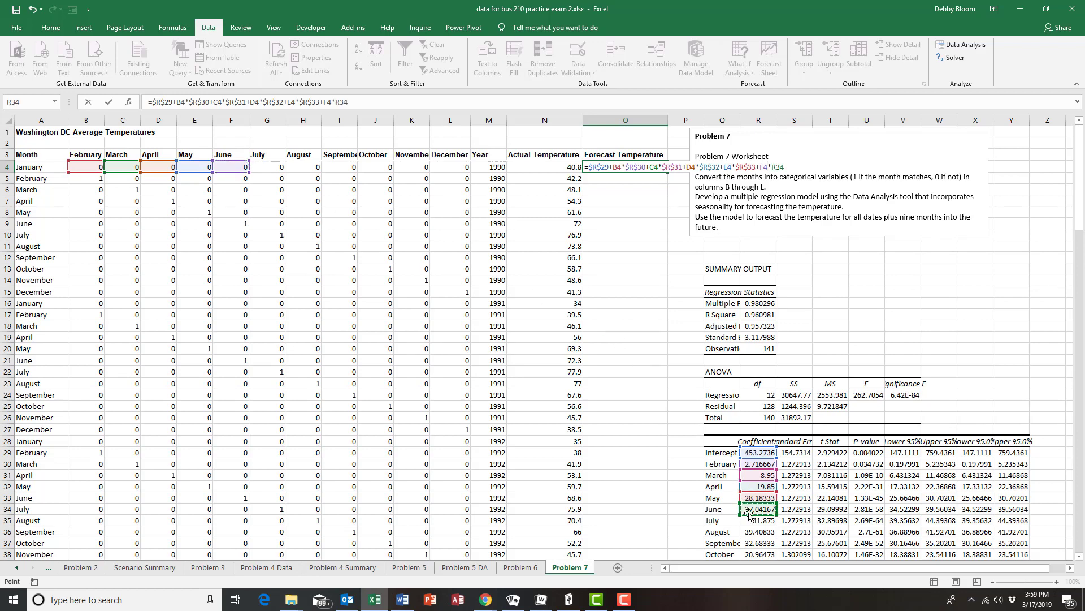
key(F4)
text(+)
click(276, 166)
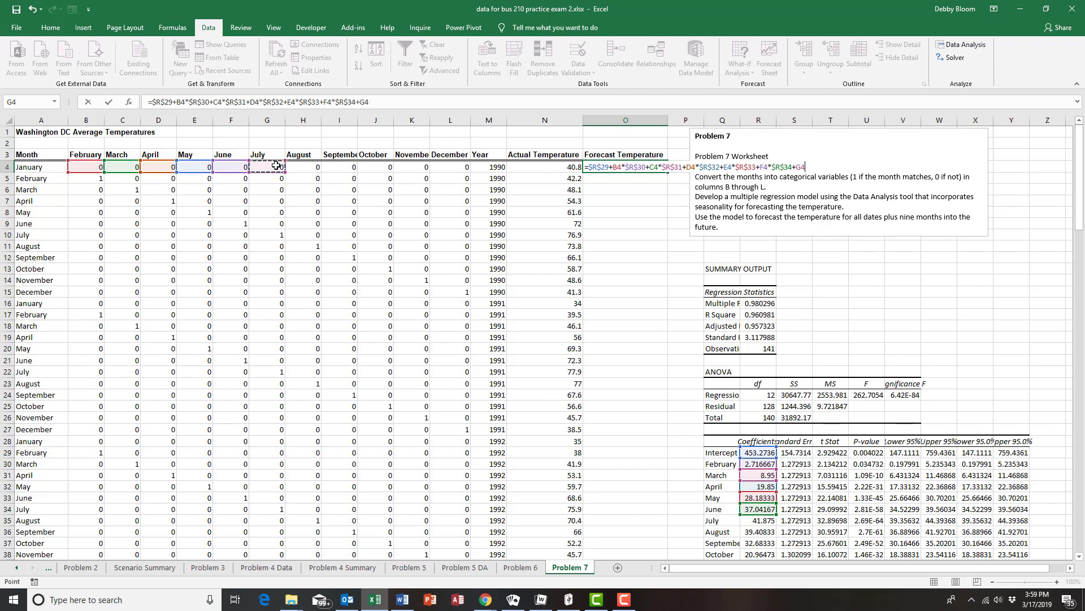
text(*)
click(750, 521)
key(F4)
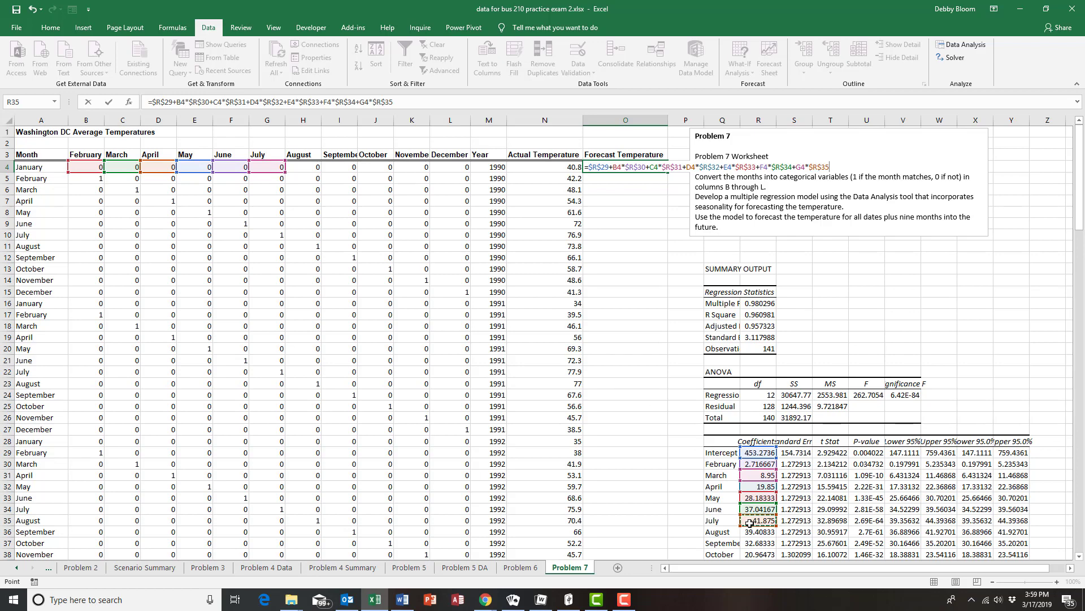
text(+)
Extend the O4 forecast formula with the August and September terms, H4*$R$36+I4*$R$37
click(308, 165)
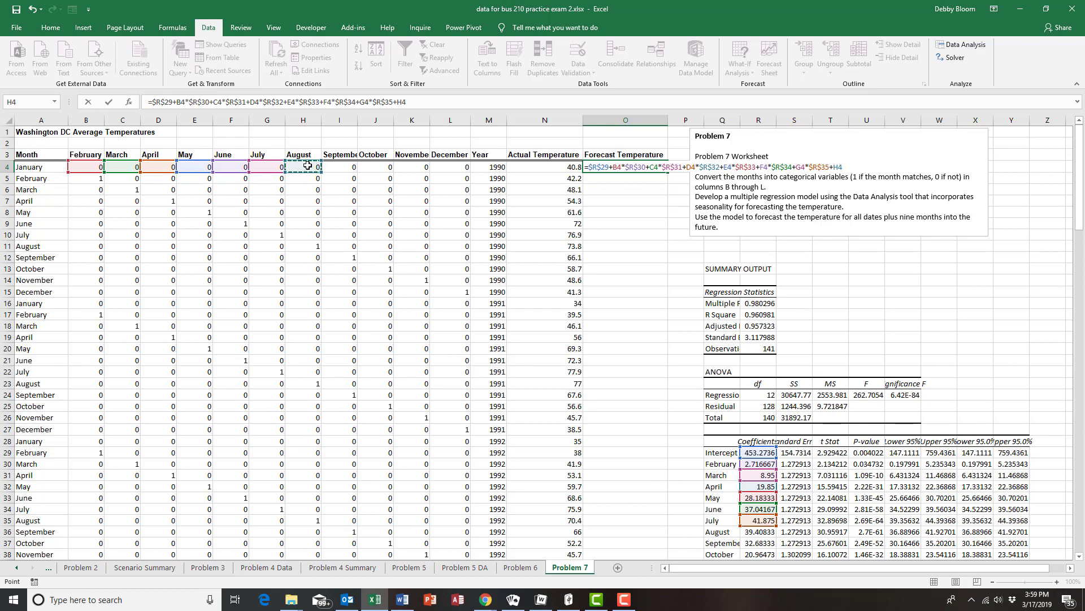
text(*)
click(763, 534)
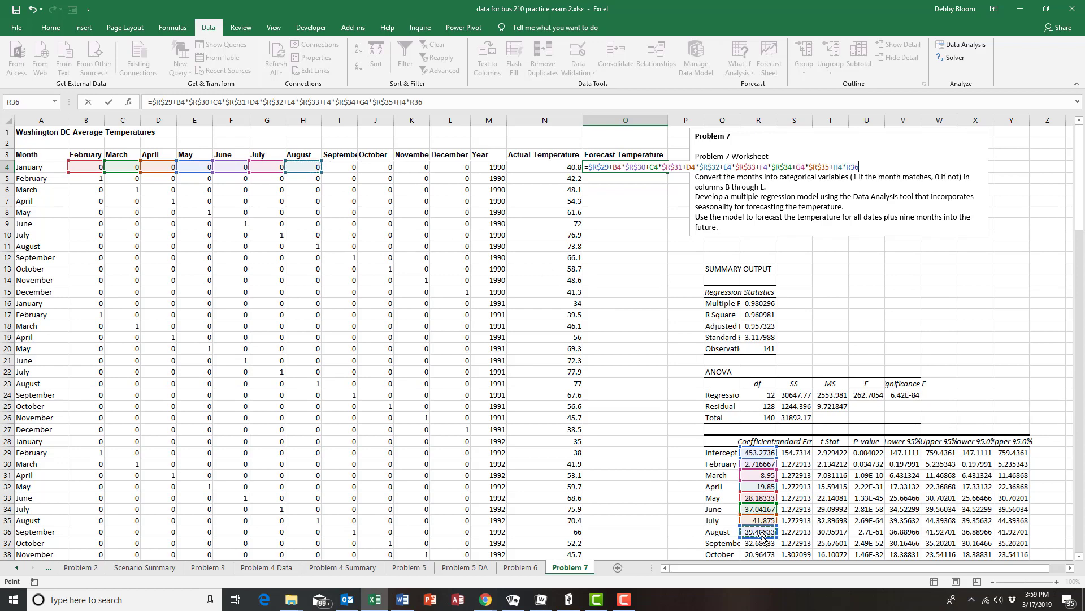
key(F4)
text(+)
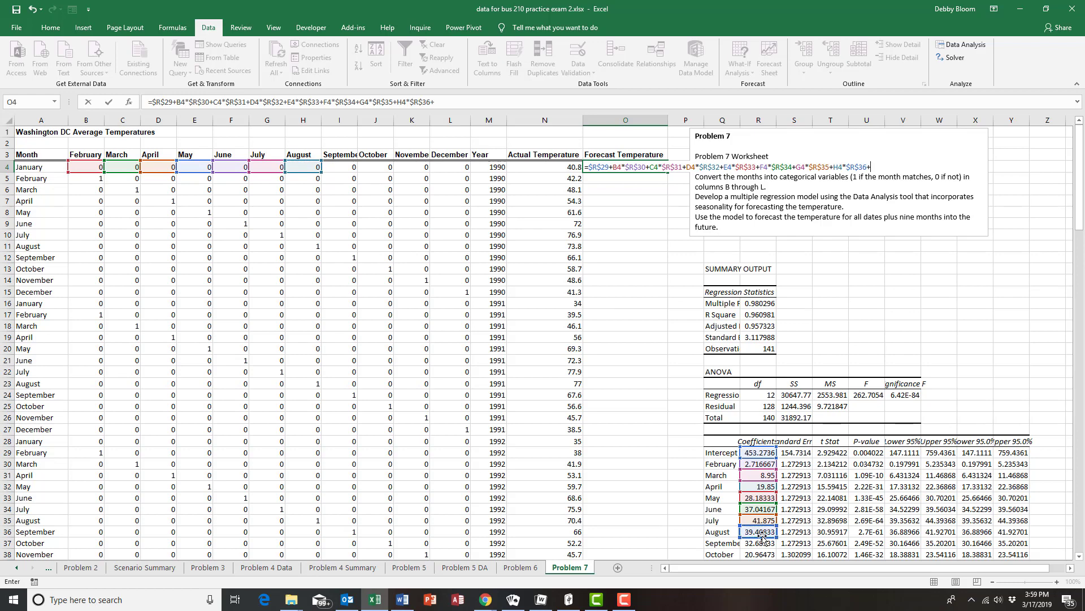
click(343, 165)
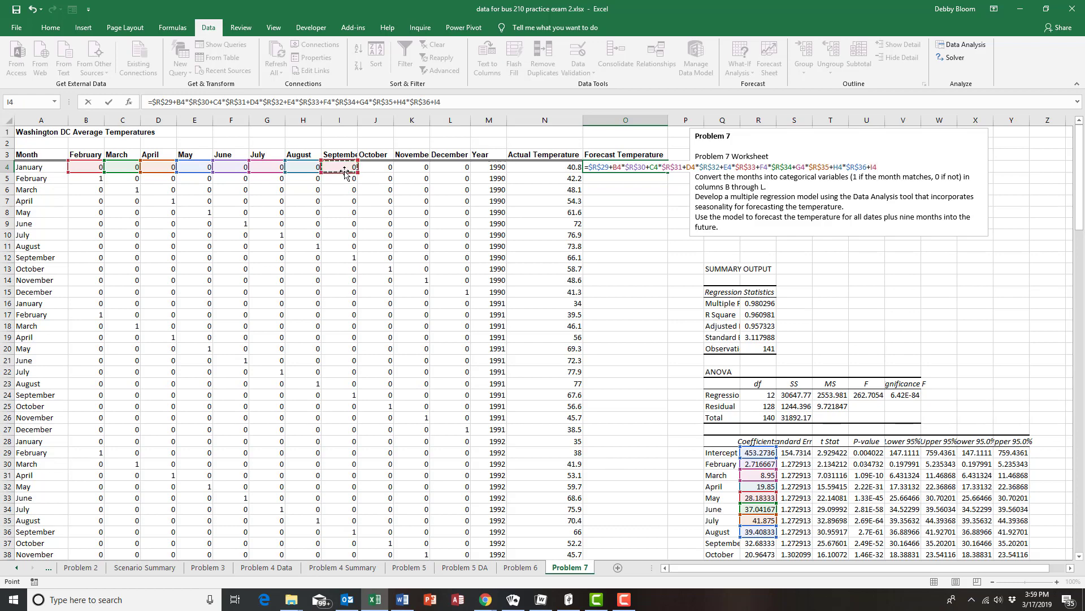
text(*)
click(755, 544)
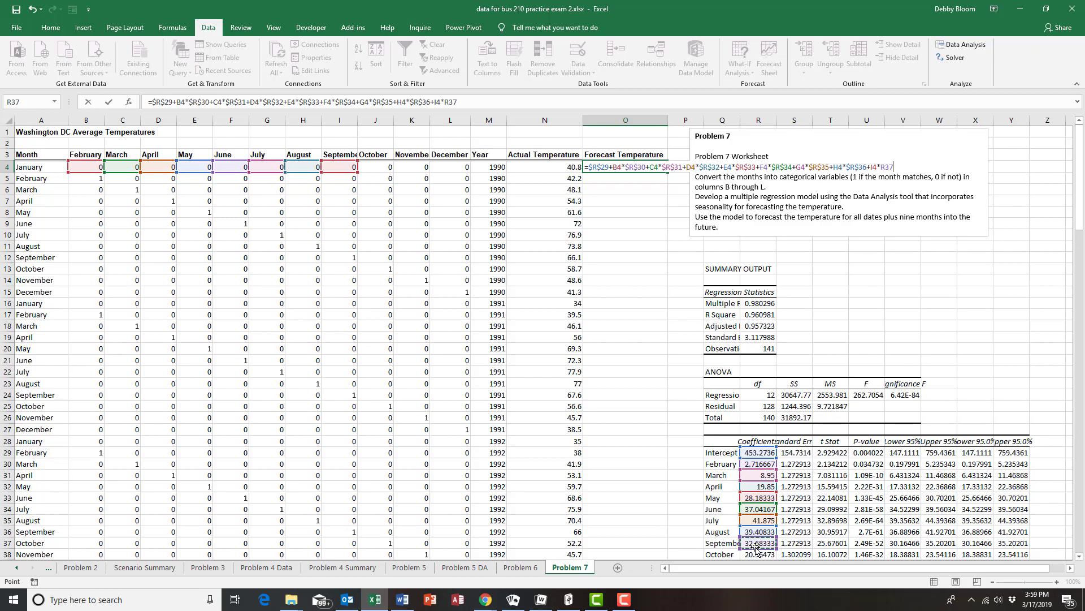
key(F4)
text(+)
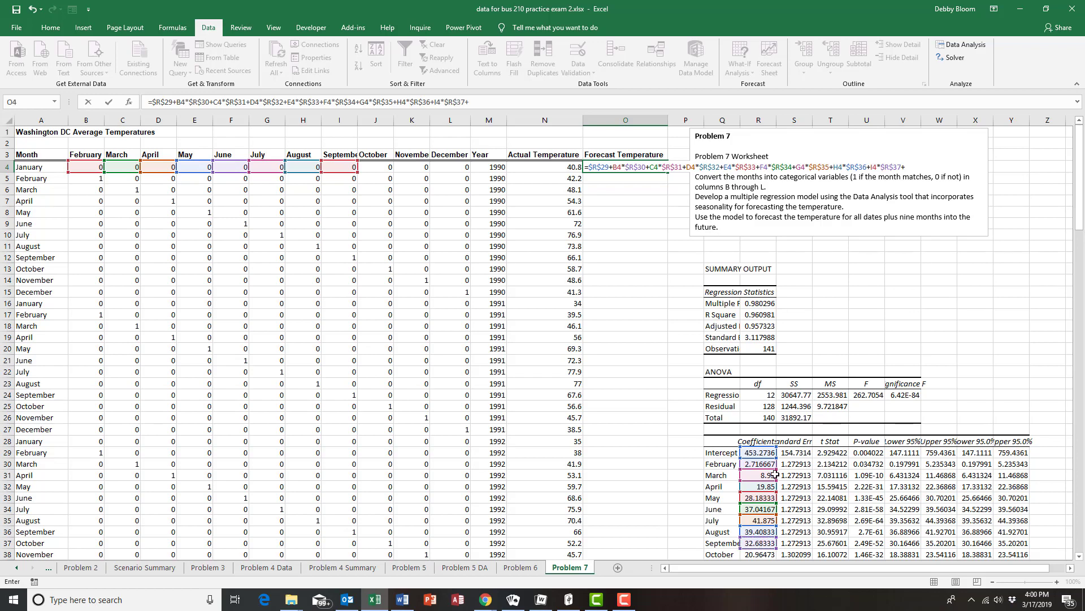
Extend the O4 forecast formula with the October term, J4*$R$38, using an absolute coefficient reference
click(375, 168)
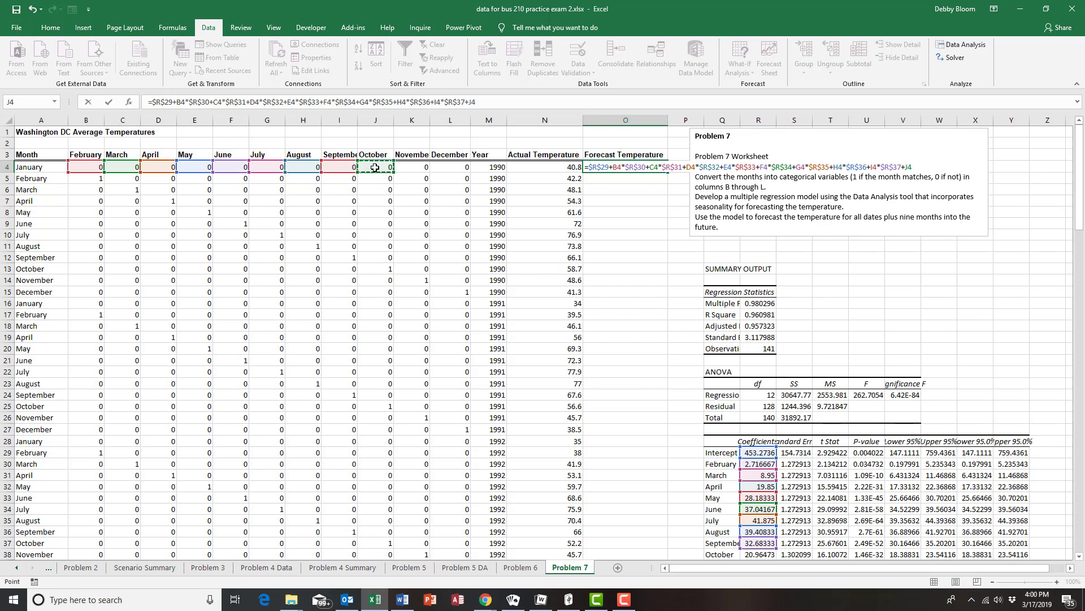
text(*)
click(1078, 556)
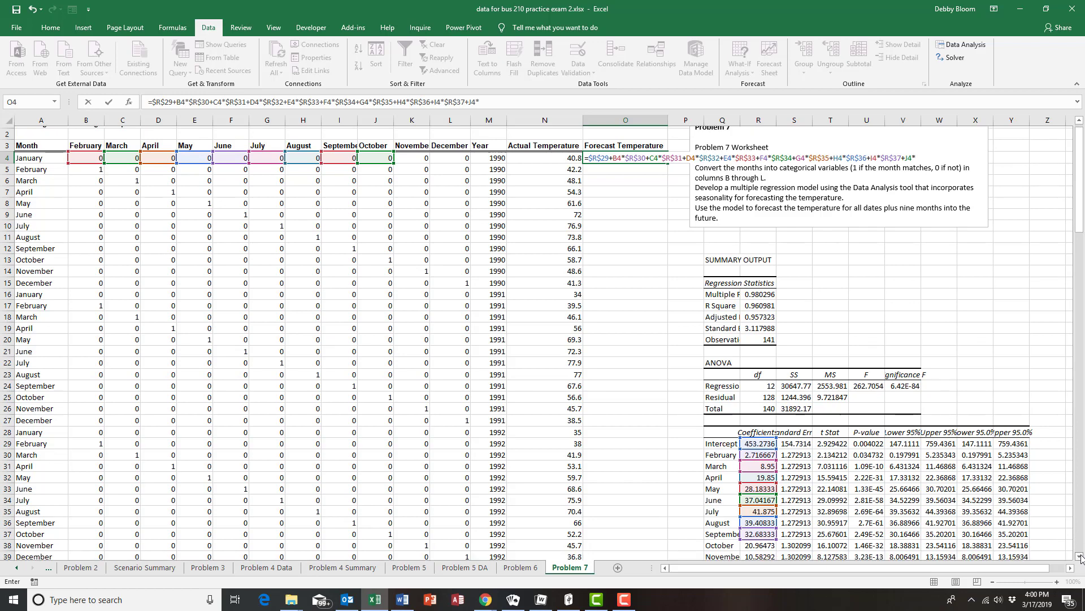
click(759, 545)
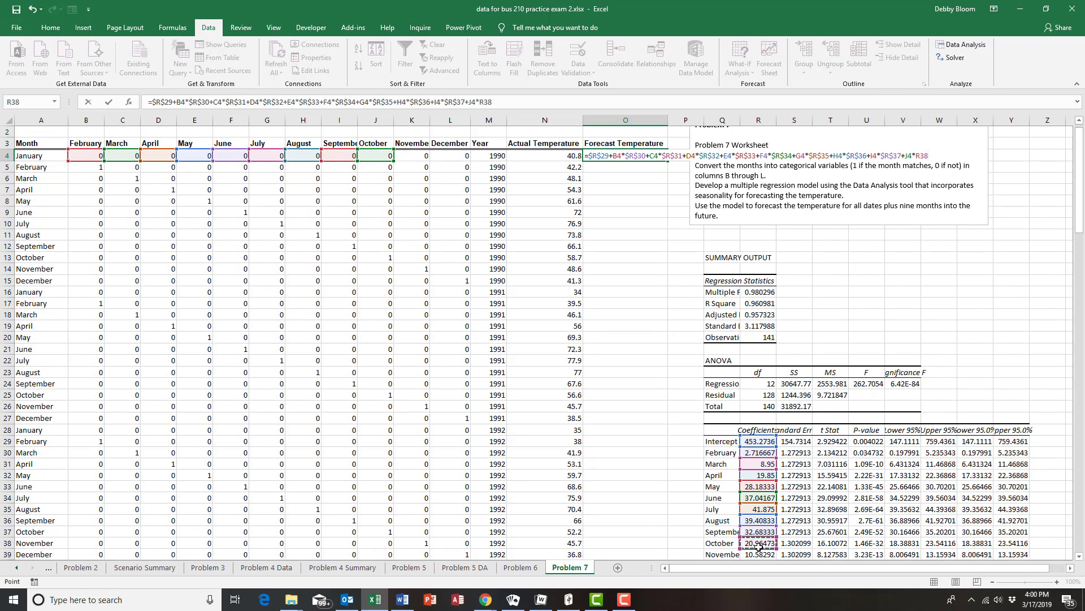
key(F4)
text(+)
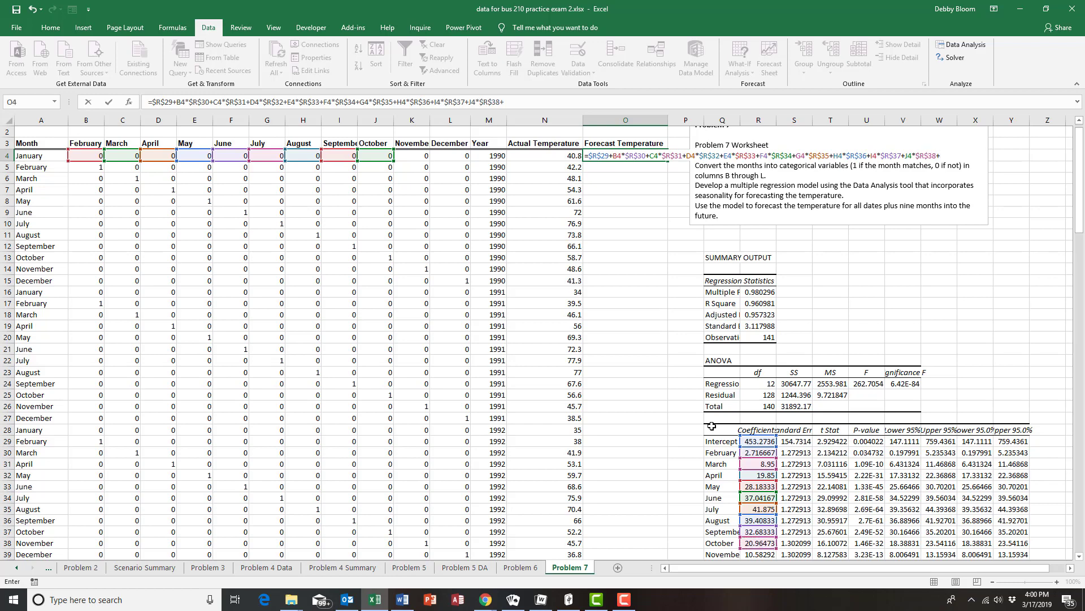
Extend the O4 forecast formula with the November term, K4*$R$39
click(419, 157)
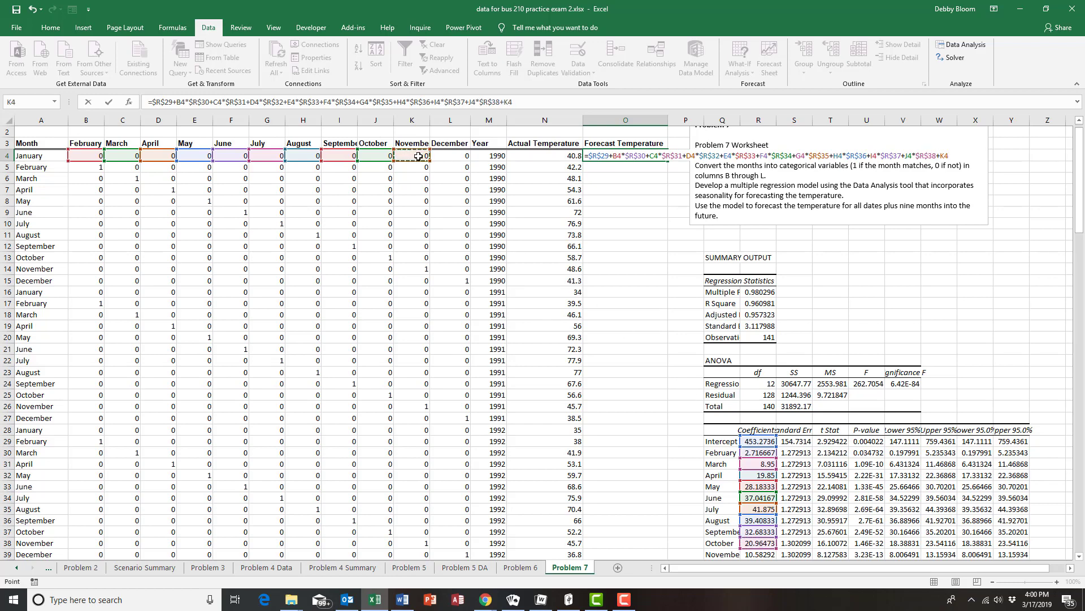
text(*)
click(766, 554)
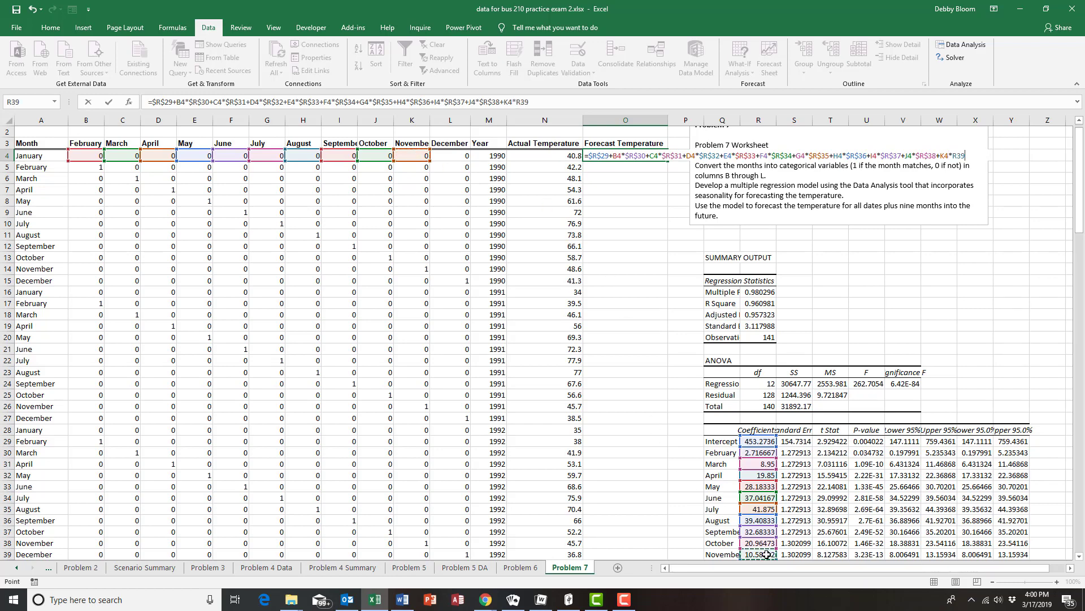
key(F4)
text(+)
Extend the O4 forecast formula with the December term, L4*$R$40
click(457, 156)
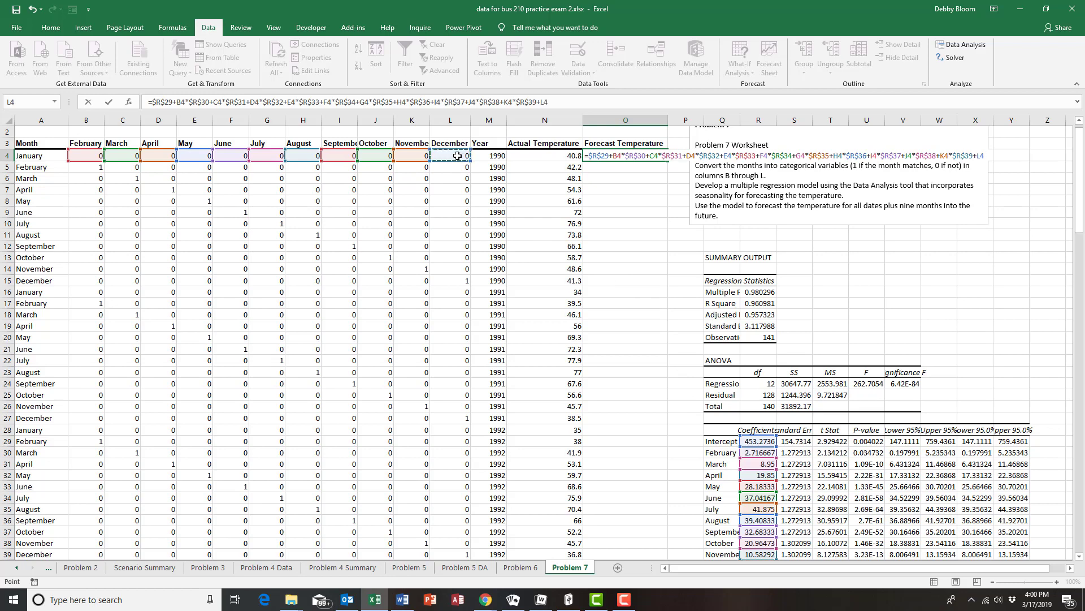
text(*)
click(1079, 556)
click(1080, 556)
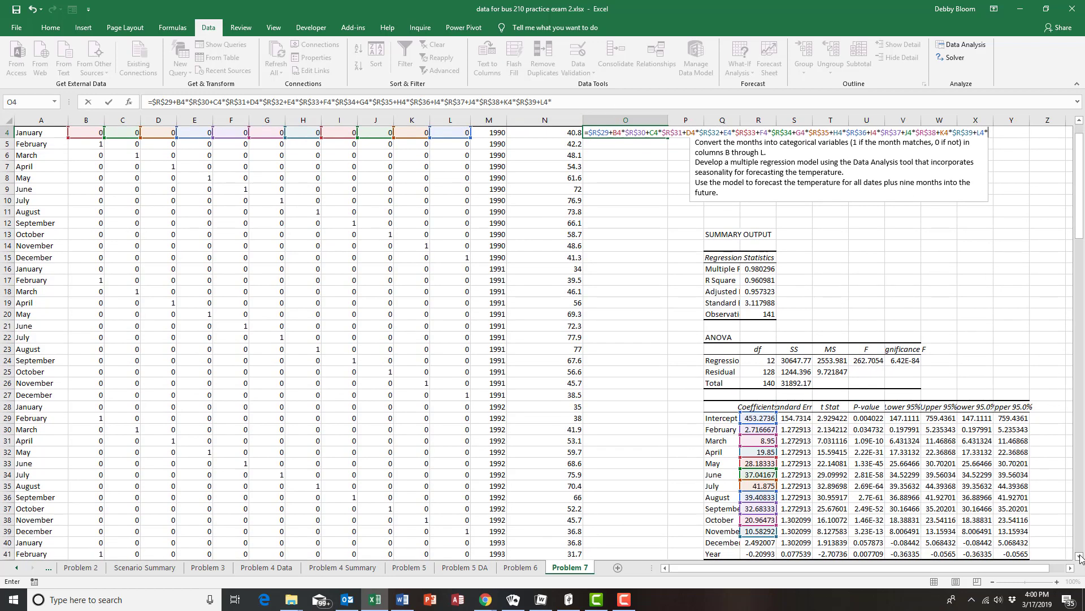
click(769, 544)
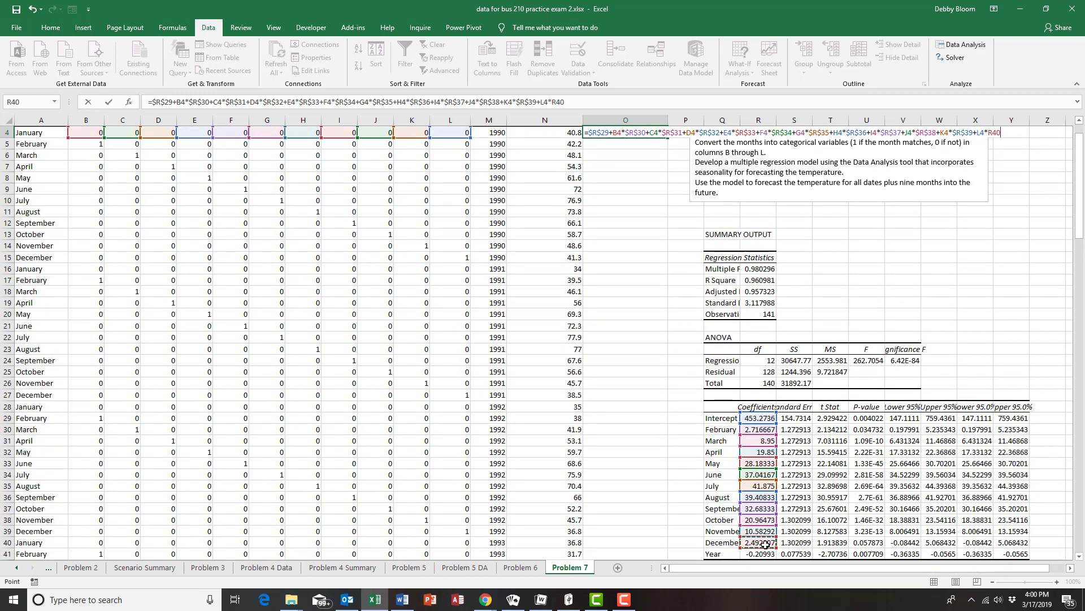
key(F4)
text(+)
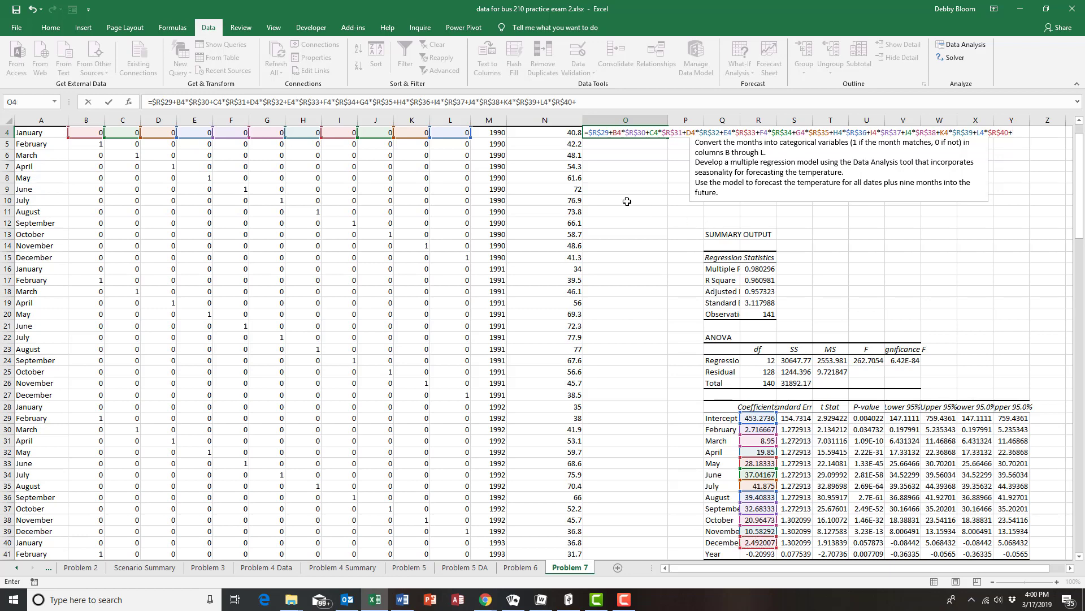
Add the Year term, M4*$R$41, as the last part of the O4 forecast formula and enter the formula
scroll(1084, 242, up, 1)
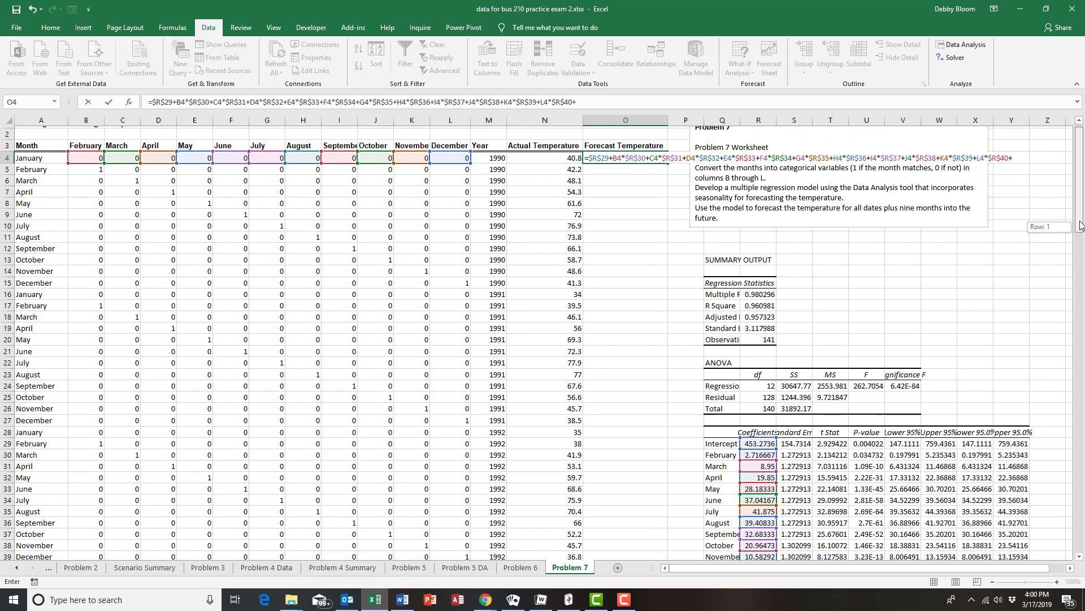
click(502, 156)
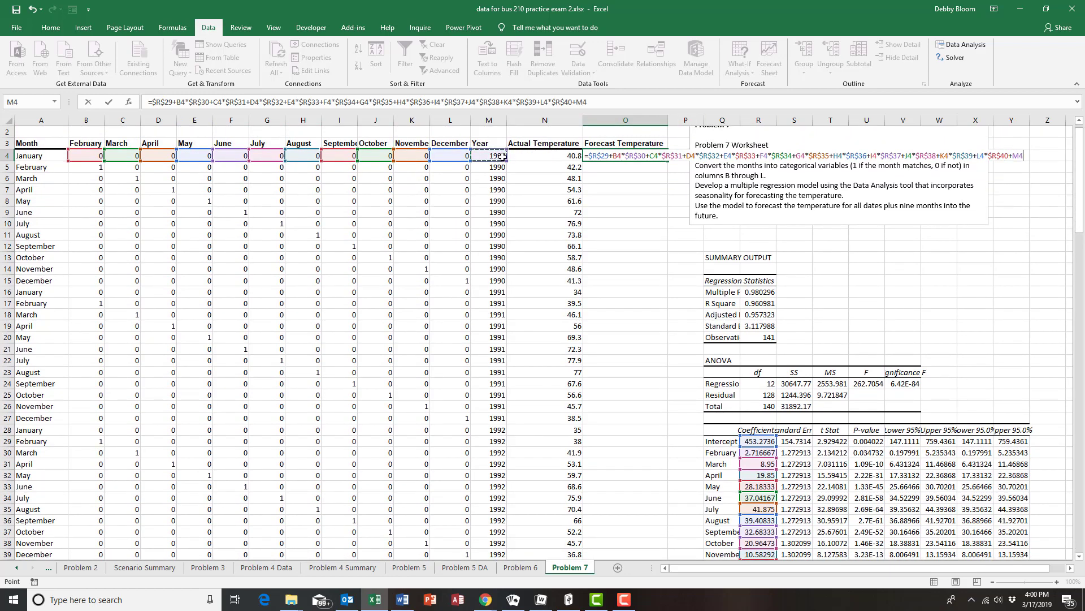
text(*)
scroll(1081, 180, down, 3)
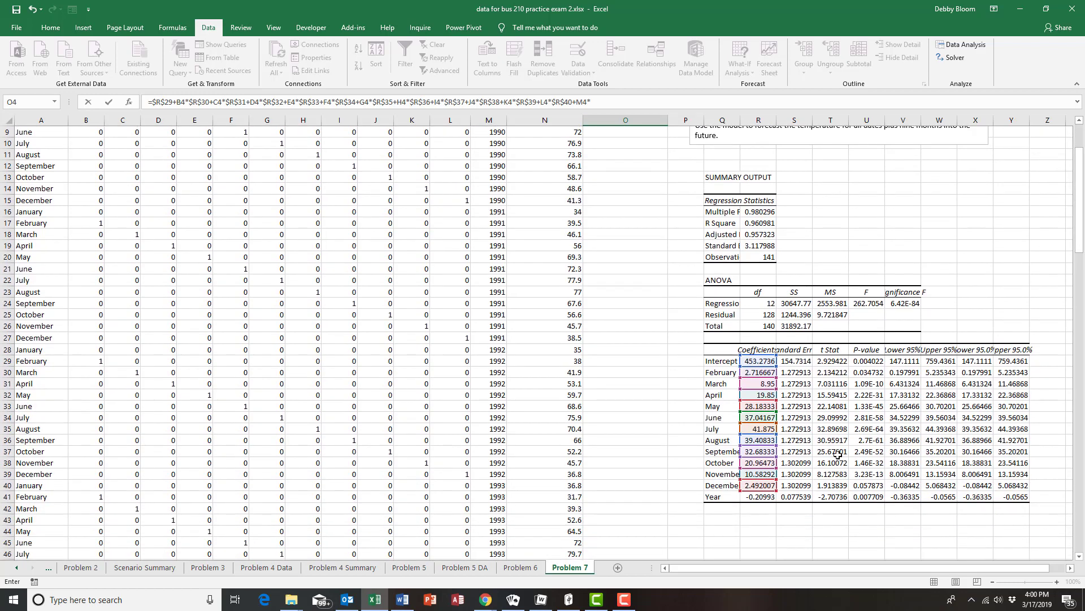
click(761, 499)
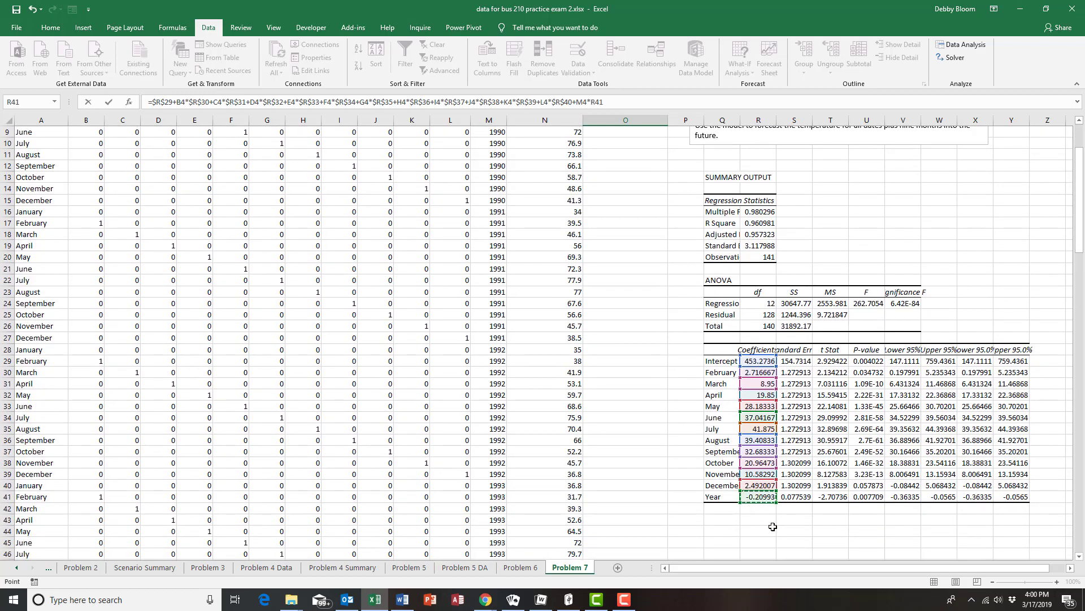
key(F4)
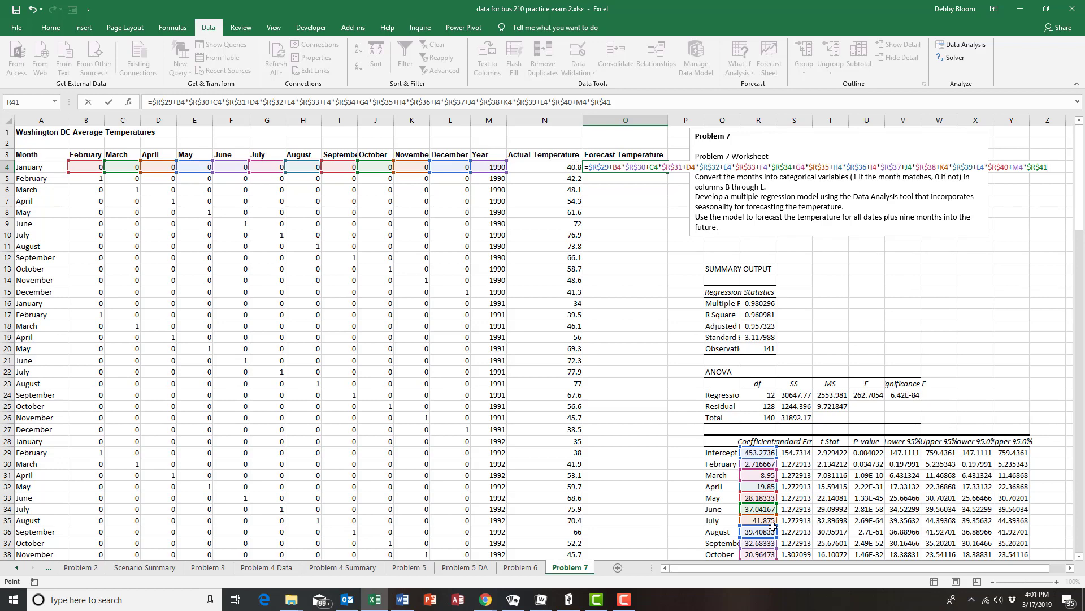
key(Return)
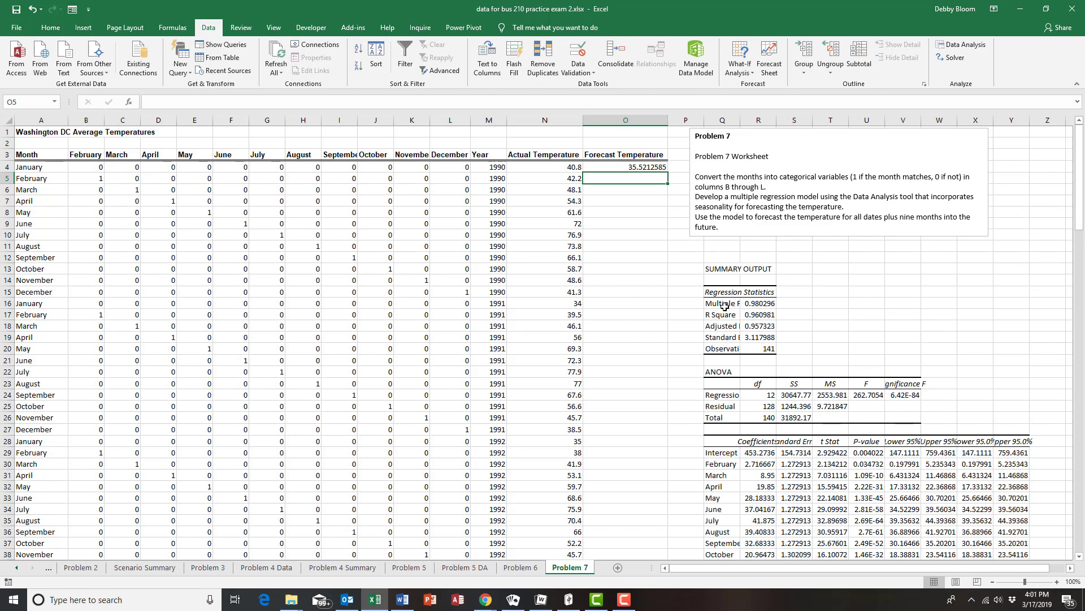
Fill the O4 forecast formula down the Forecast Temperature column through June 2002 in row 153
click(621, 168)
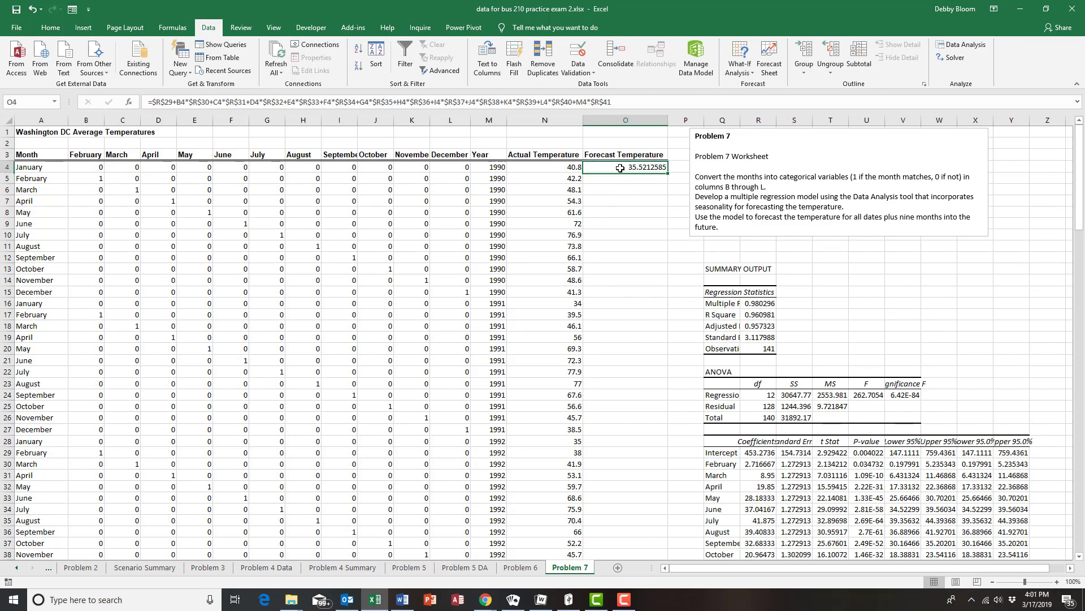
double_click(668, 172)
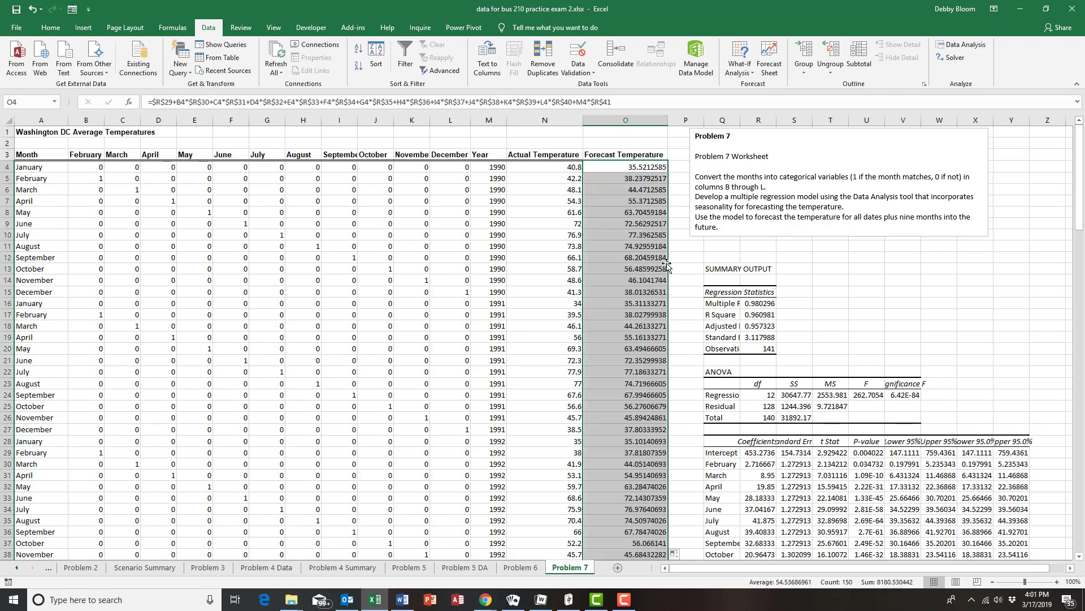
scroll(659, 269, down, 3)
scroll(659, 270, down, 20)
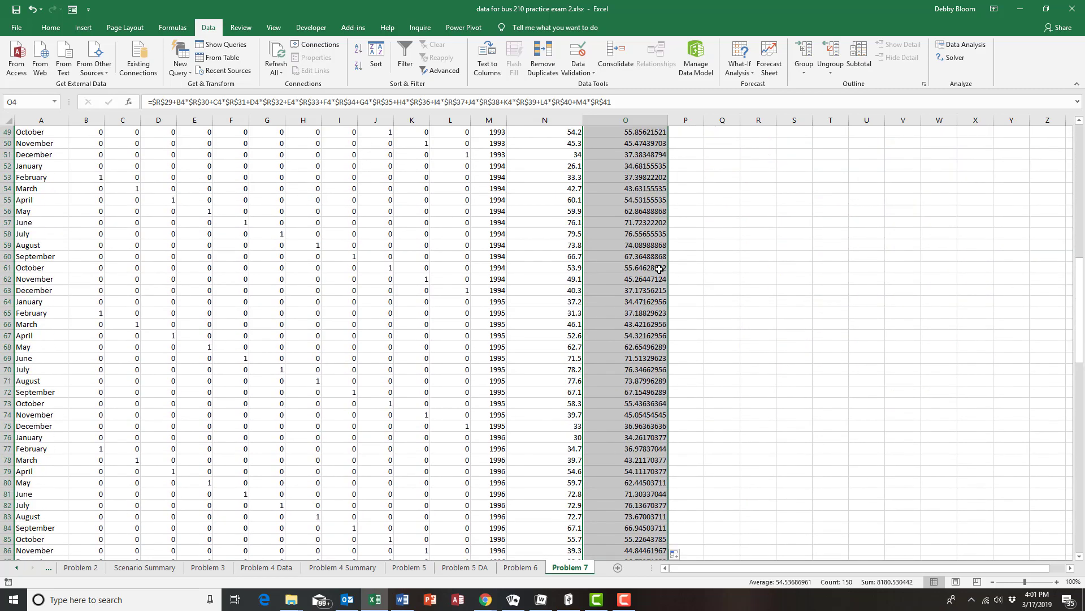
scroll(659, 270, down, 14)
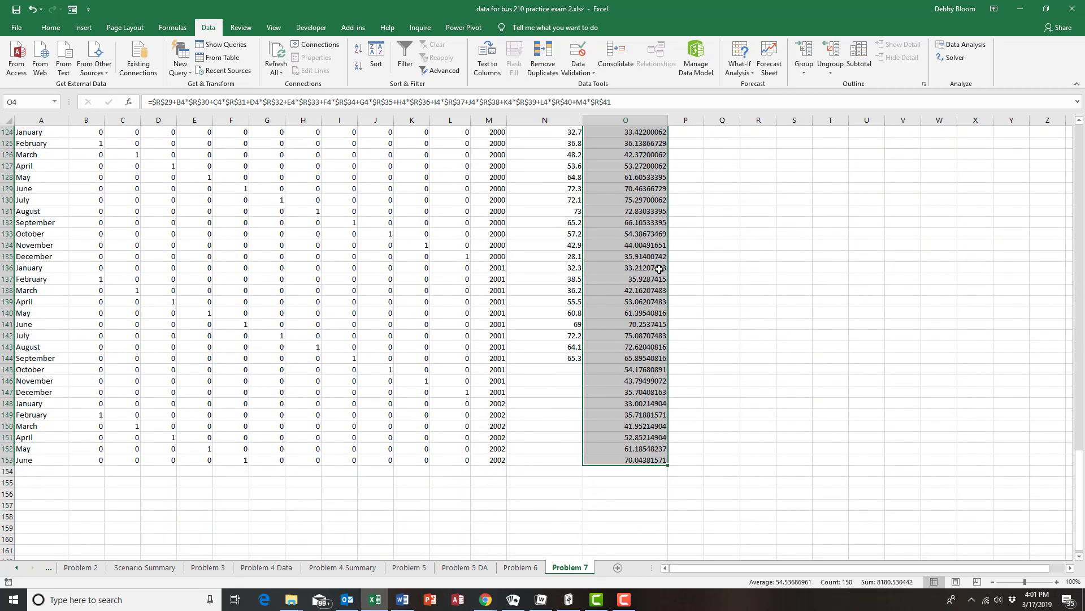
Inspect the copied forecast formula for October 2001 in O145, then return to the beginning of the worksheet
click(626, 368)
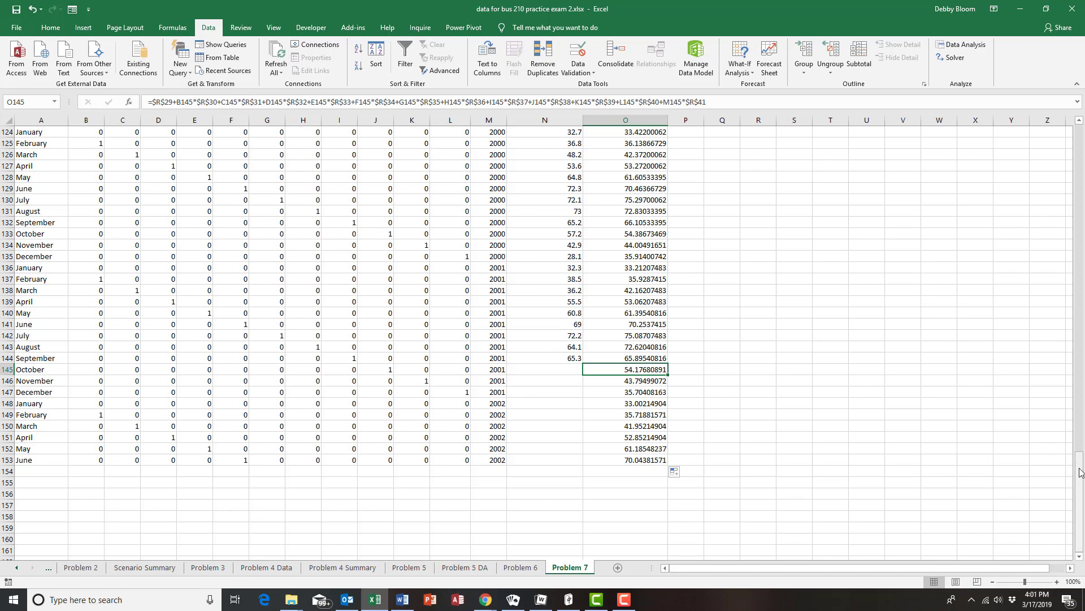
drag(1083, 462, 1083, 462)
drag(1076, 330, 1050, 181)
scroll(954, 307, up, 5)
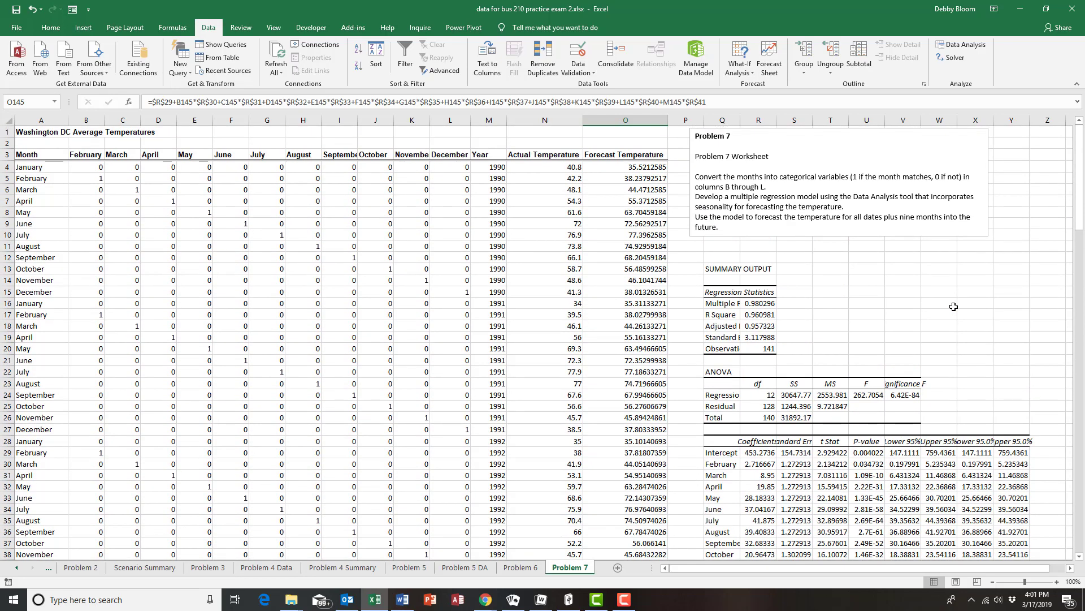